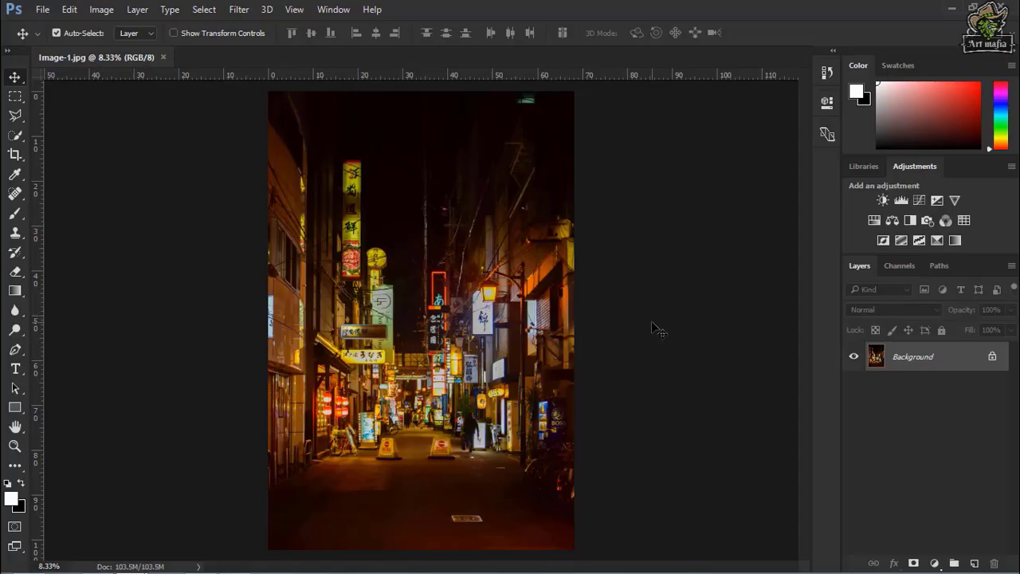
- Duplicate the night street photo's Background layer as Layer 1
key("ctrl+j")
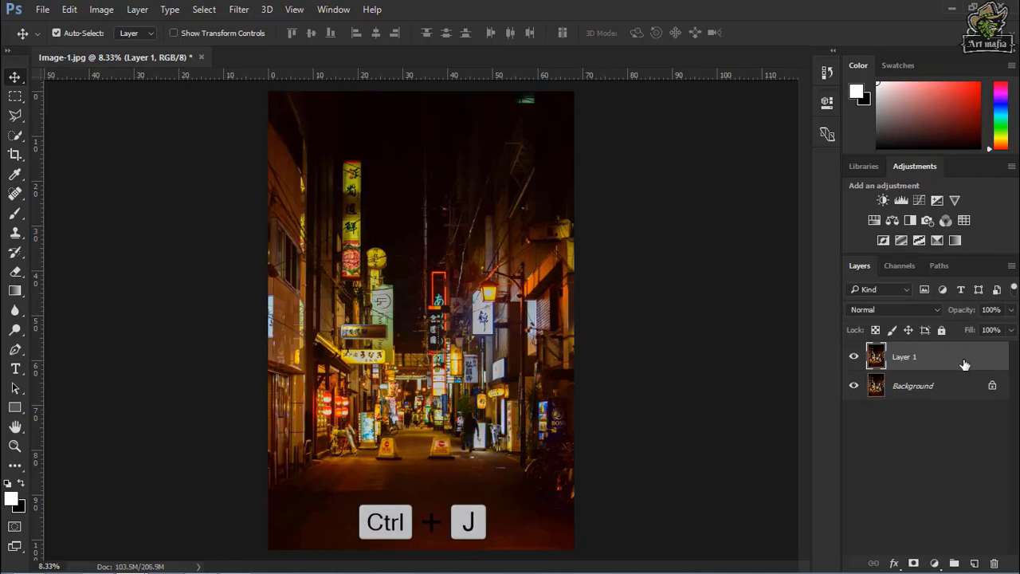
left_click(239, 10)
- In Camera Raw, set Temperature -20, Exposure +0.95 and Contrast -22
left_click(267, 110)
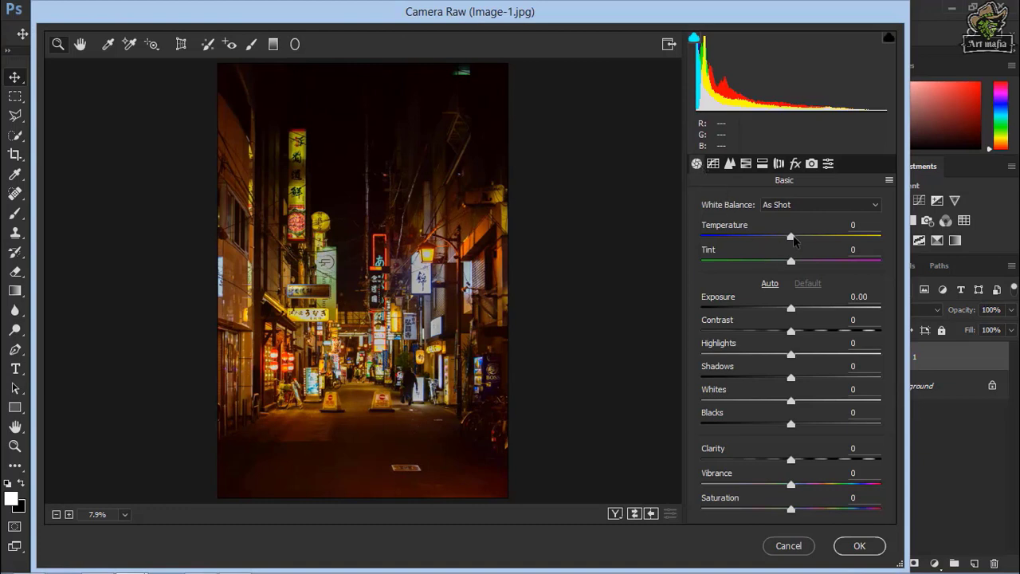
left_click_drag(793, 240, 776, 241)
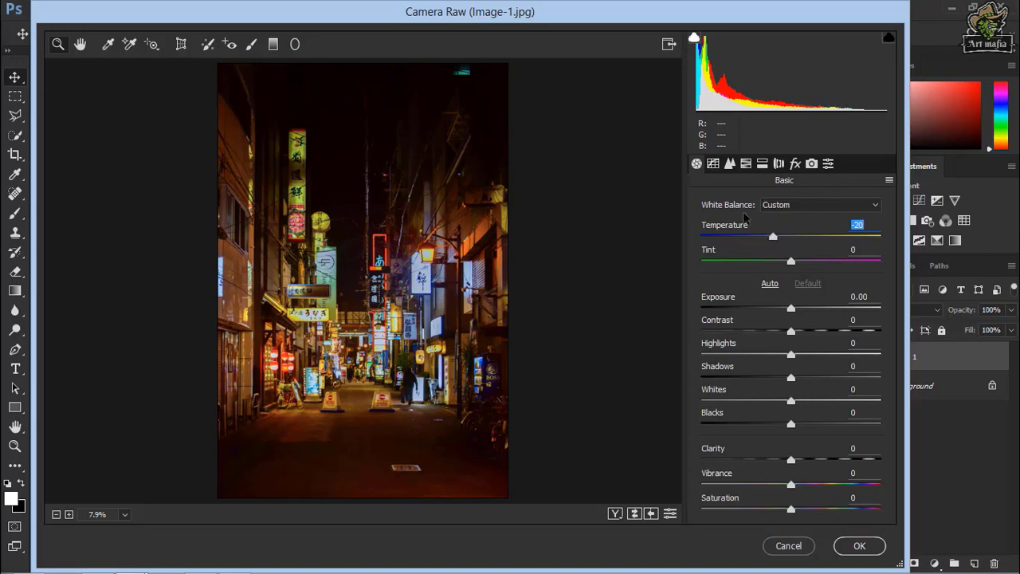
left_click_drag(791, 308, 806, 308)
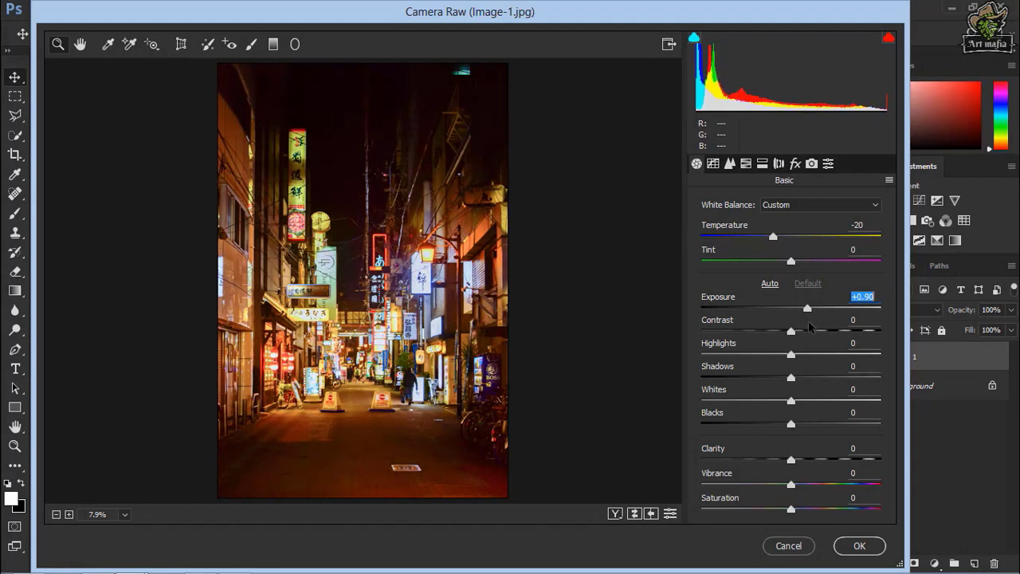
mouse_move(807, 309)
left_mouse_down()
mouse_move(781, 336)
mouse_move(759, 334)
mouse_move(769, 335)
left_mouse_up()
left_click(791, 331)
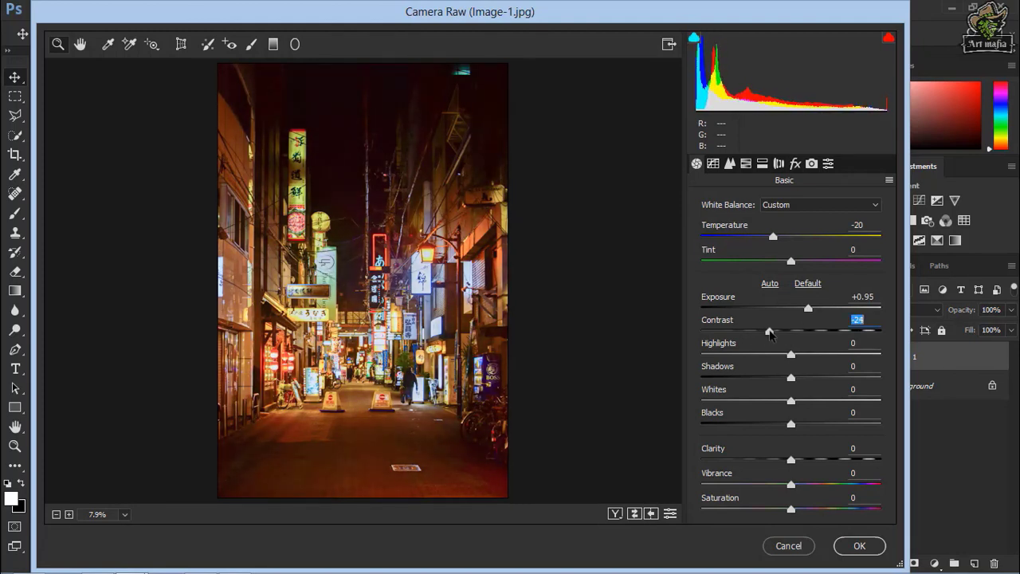
- Set Highlights -70, Shadows +84 and Whites +40
left_click(791, 356)
left_click_drag(792, 356, 720, 358)
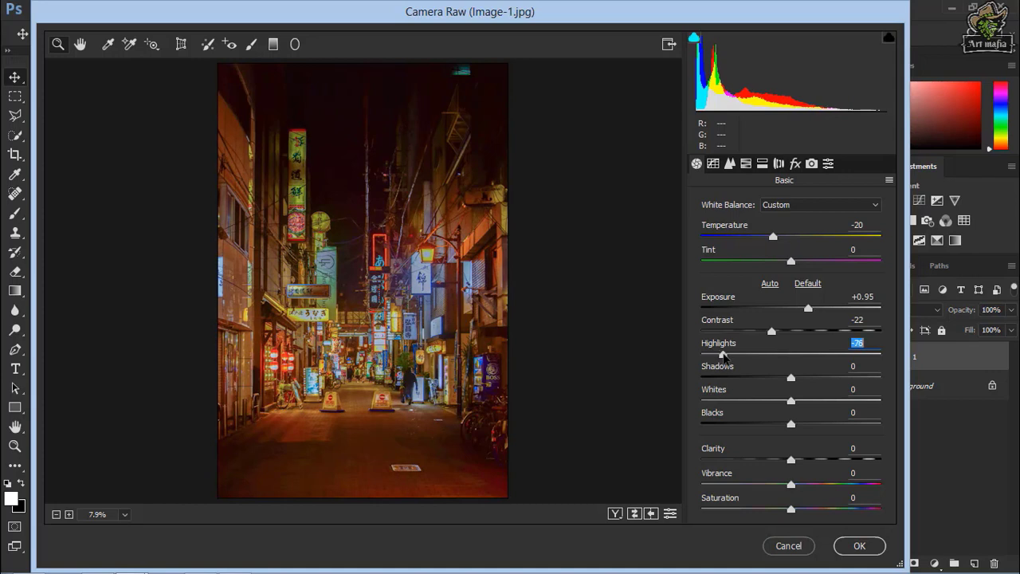
left_click_drag(719, 357, 728, 356)
left_click(790, 377)
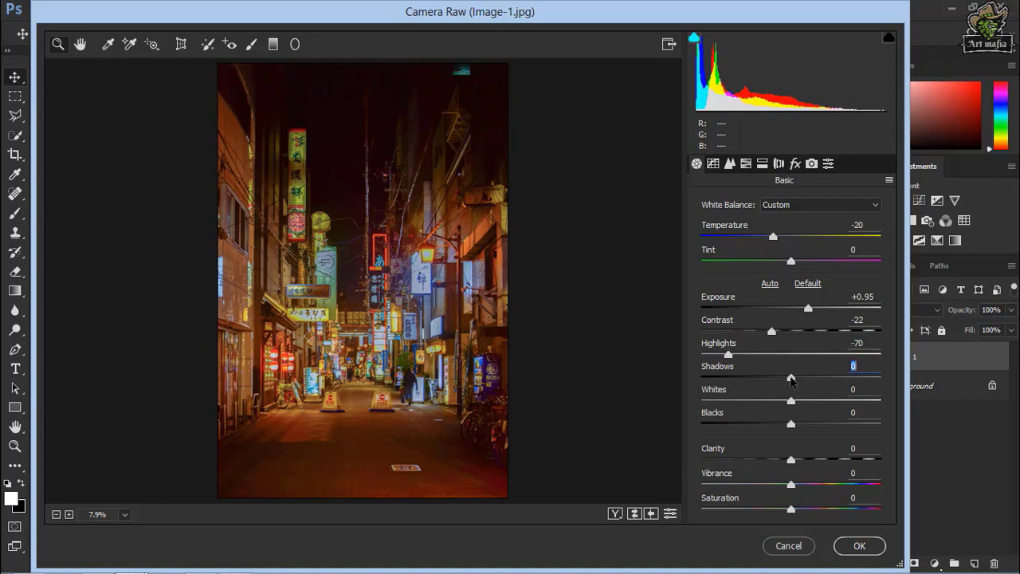
left_click_drag(790, 380, 867, 378)
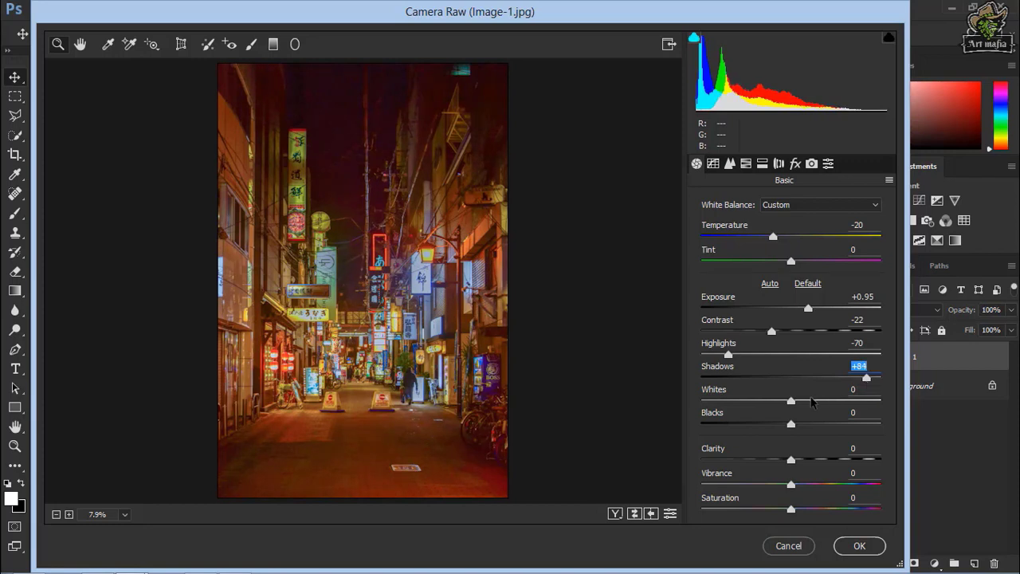
left_click_drag(793, 401, 830, 406)
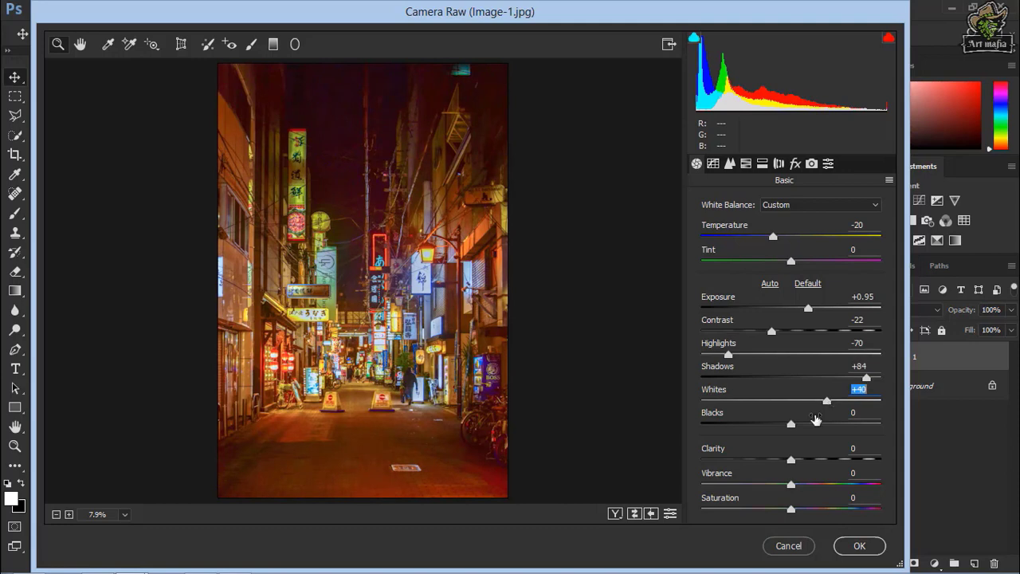
- Set Blacks +20, Clarity +20, Vibrance +14 and Saturation +6 in the Basic panel
left_click(790, 426)
mouse_move(792, 427)
left_mouse_down()
mouse_move(809, 430)
mouse_move(792, 460)
mouse_move(808, 464)
mouse_move(721, 466)
mouse_move(808, 462)
mouse_move(796, 510)
left_mouse_up()
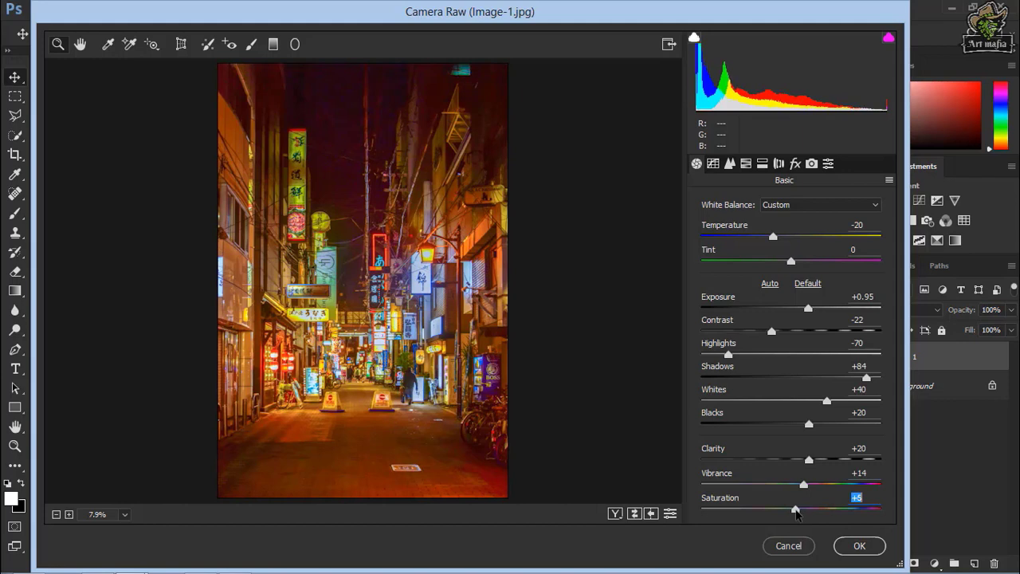
left_click(713, 163)
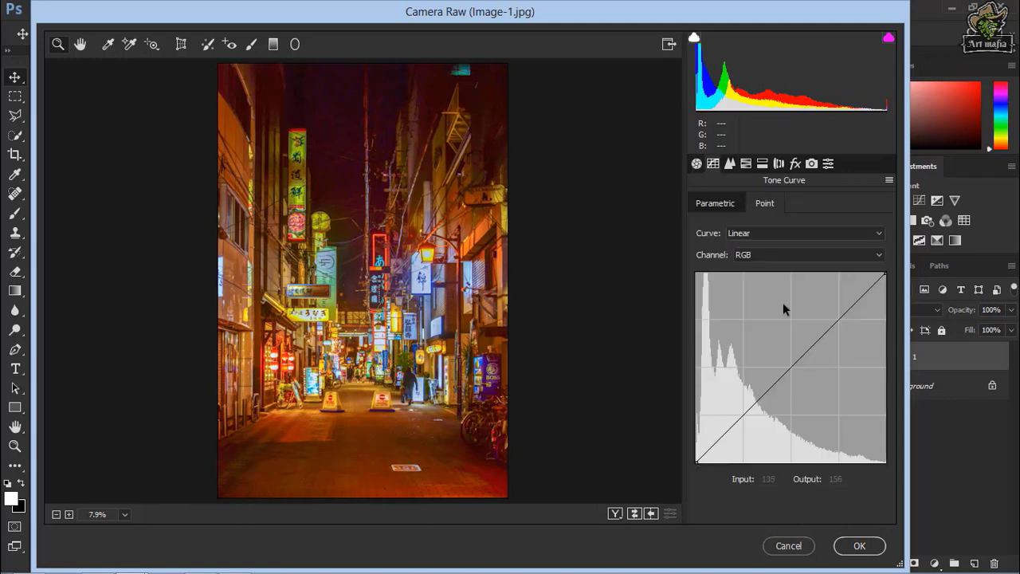
- Add a tone curve midpoint with output 130
left_click(791, 366)
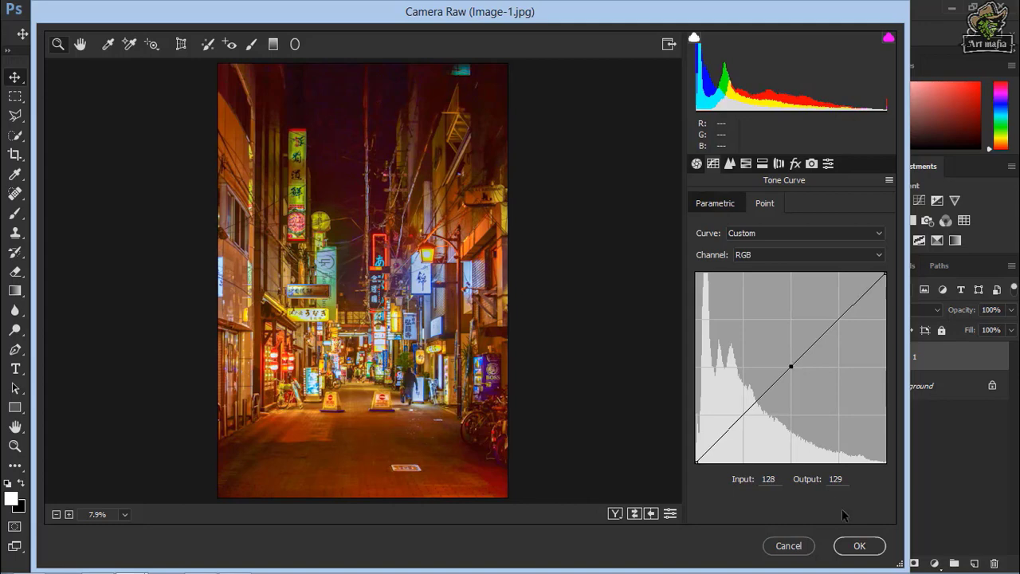
left_click(837, 479)
type("132")
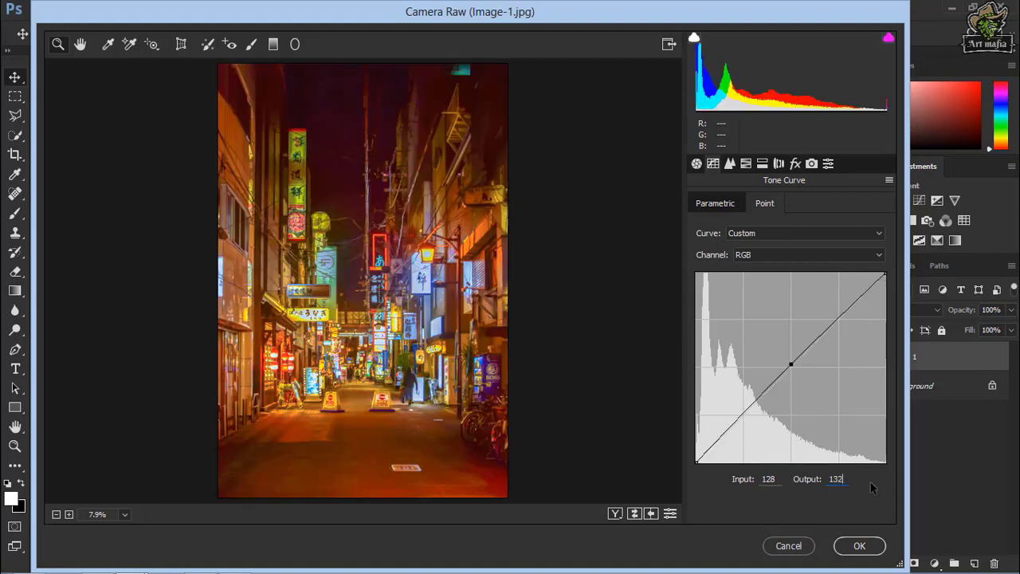
key("BackSpace")
key("BackSpace")
type("30")
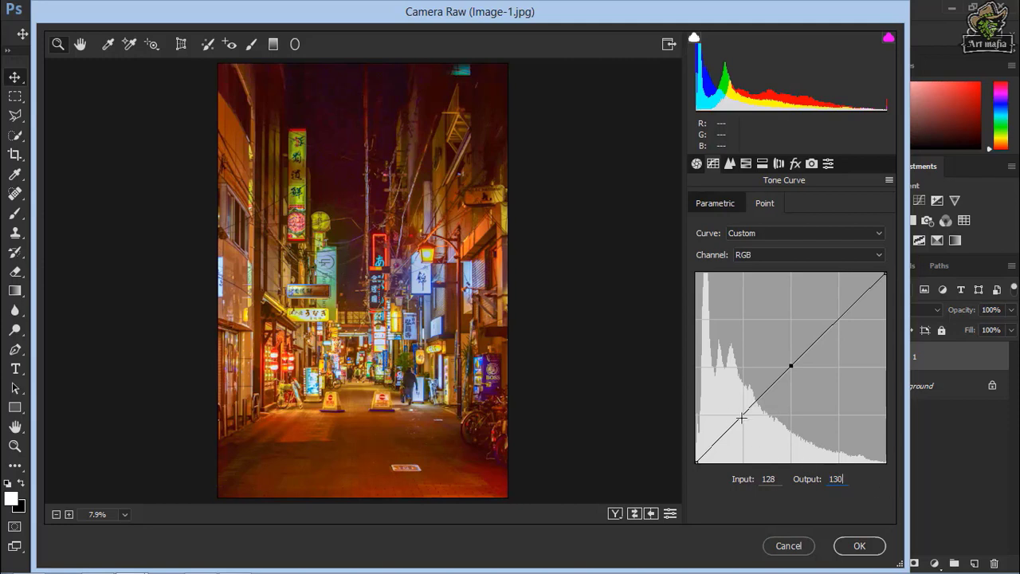
key("Return")
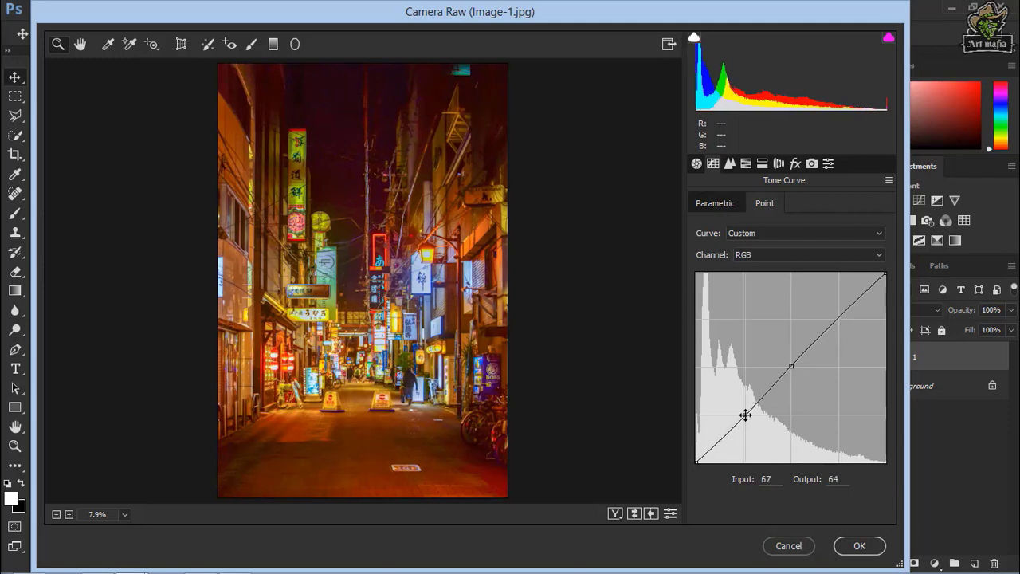
- Add a shadow point at 69/60 and lift the curve's black point
left_click_drag(744, 415, 746, 423)
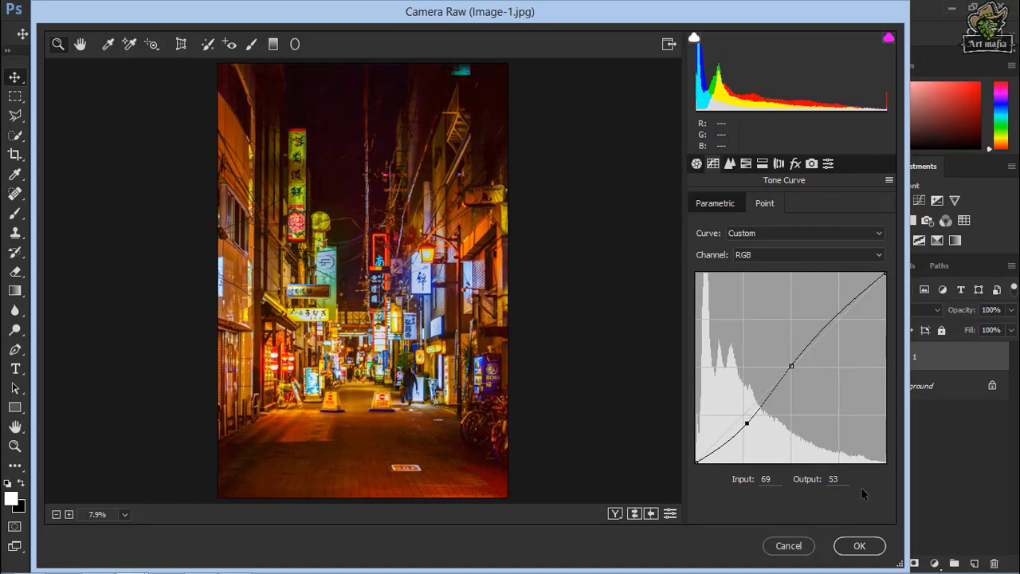
left_click(834, 479)
type("60")
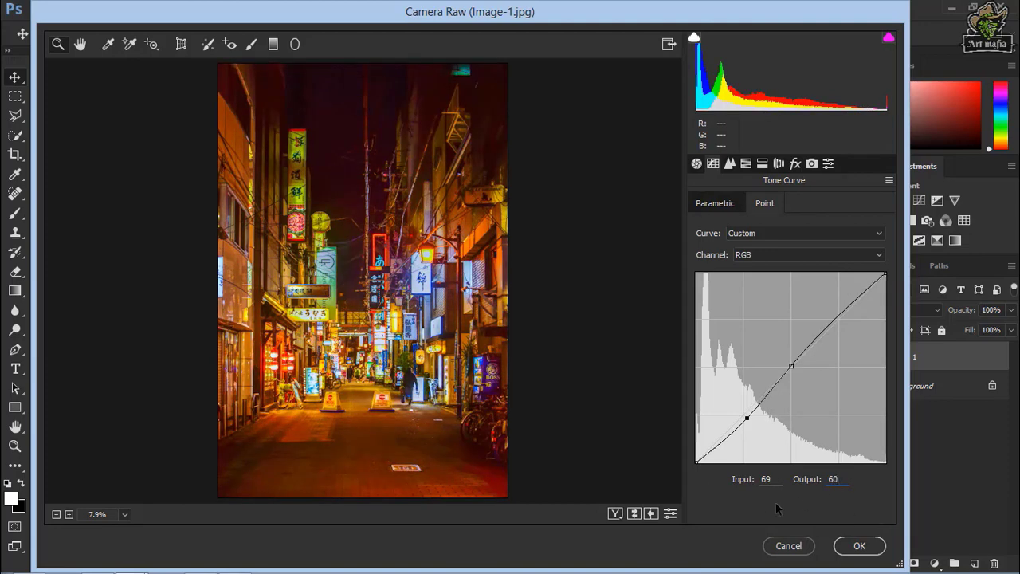
left_click_drag(695, 462, 690, 457)
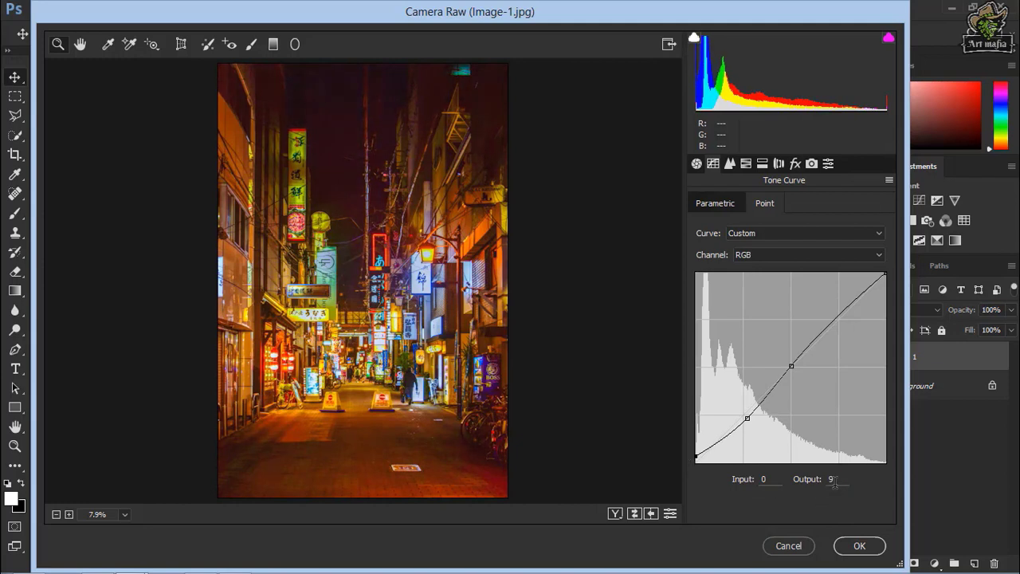
- Add a highlight point at 189/196 and move the white point to input 250
left_click_drag(839, 316, 836, 312)
left_click_drag(837, 312, 835, 318)
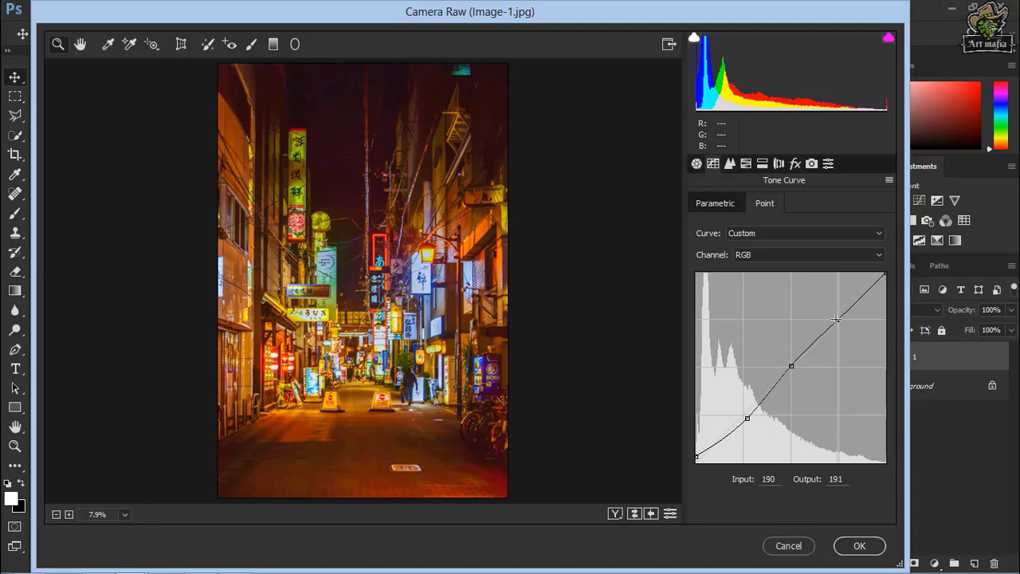
double_click(842, 479)
type("195")
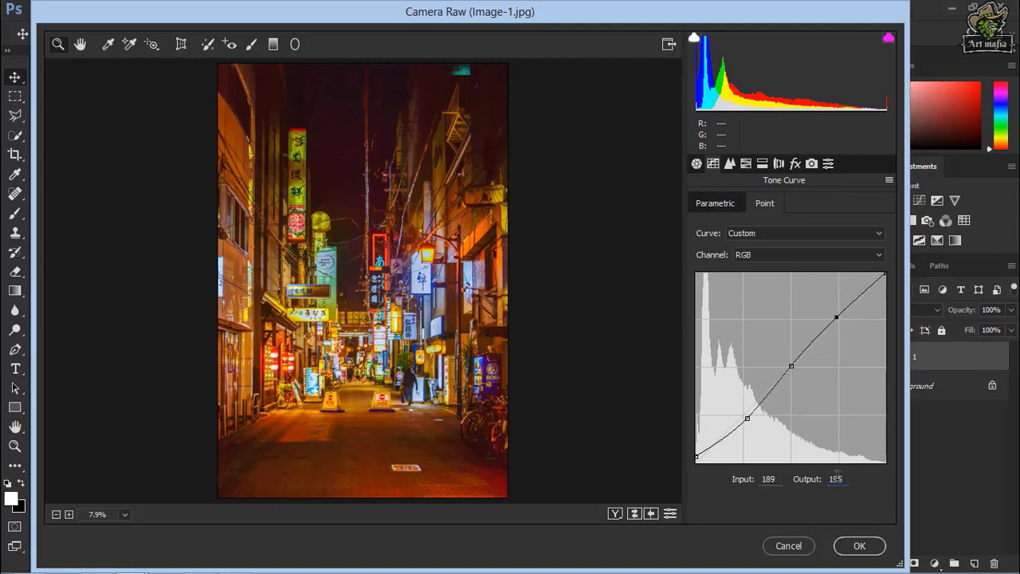
key("BackSpace")
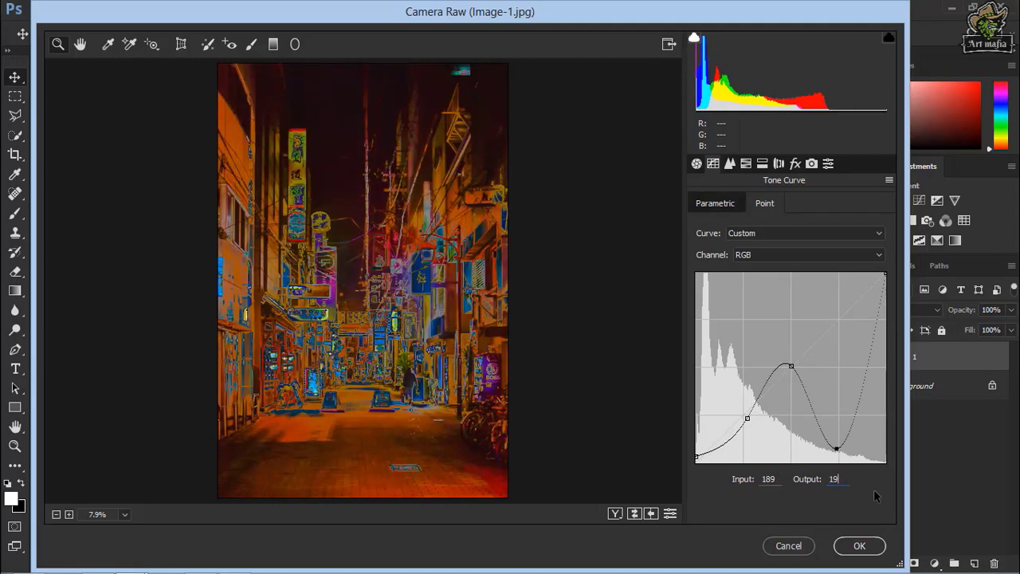
type("6")
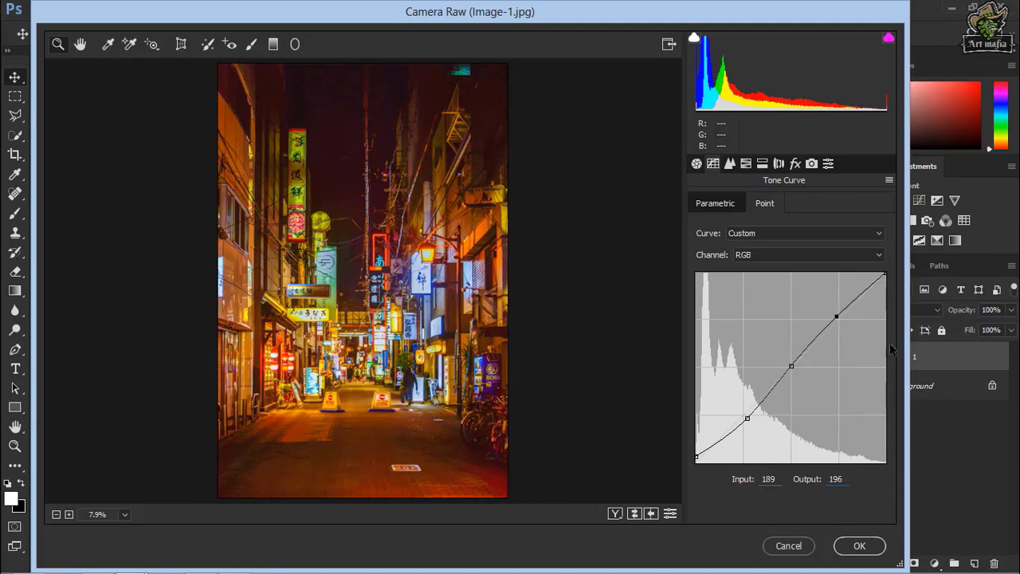
left_click(885, 272)
left_click_drag(885, 267, 881, 265)
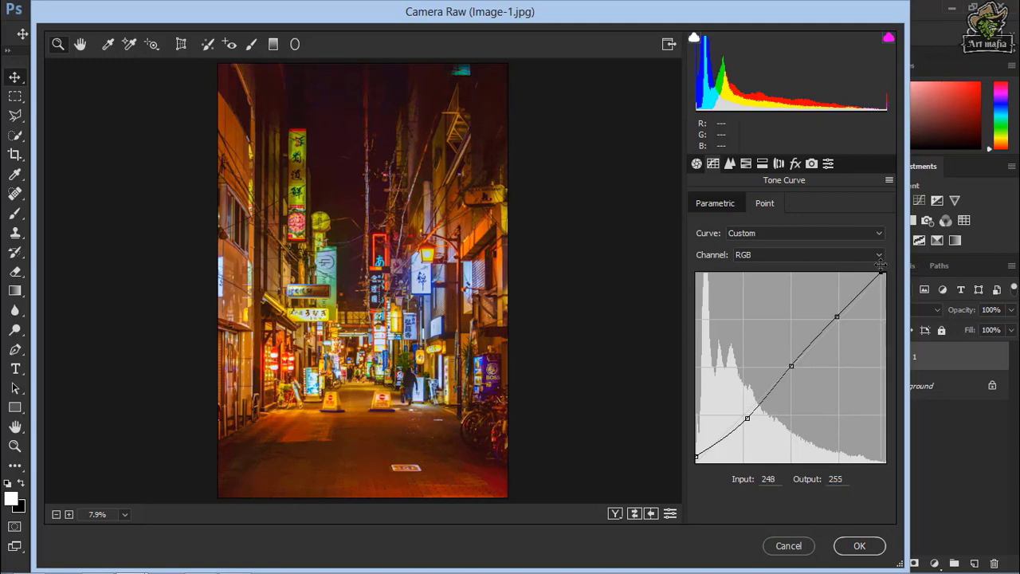
left_click_drag(879, 265, 882, 264)
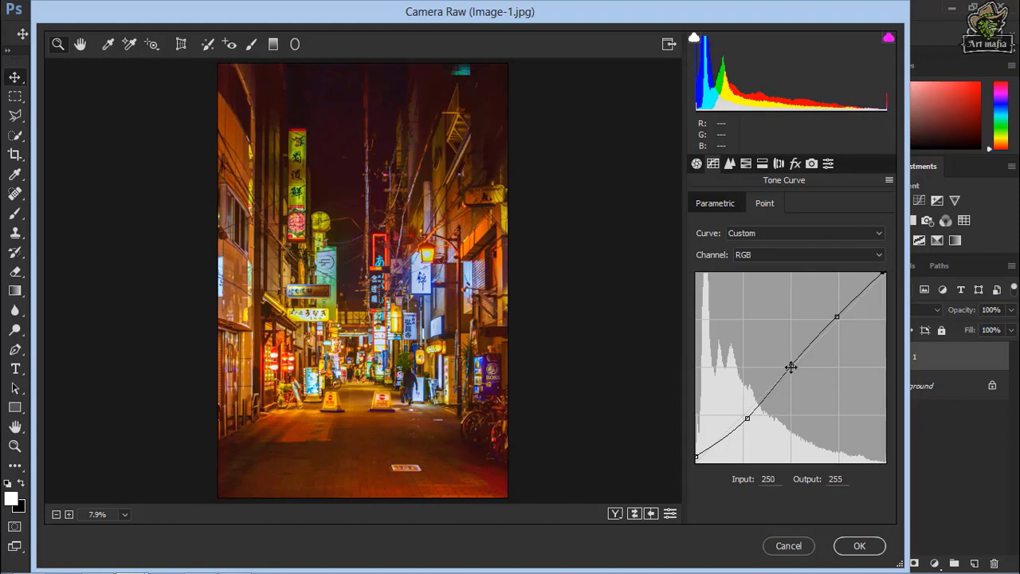
- Apply luminance noise reduction, then shift Reds hue -20 and Yellows hue -63
left_click(730, 164)
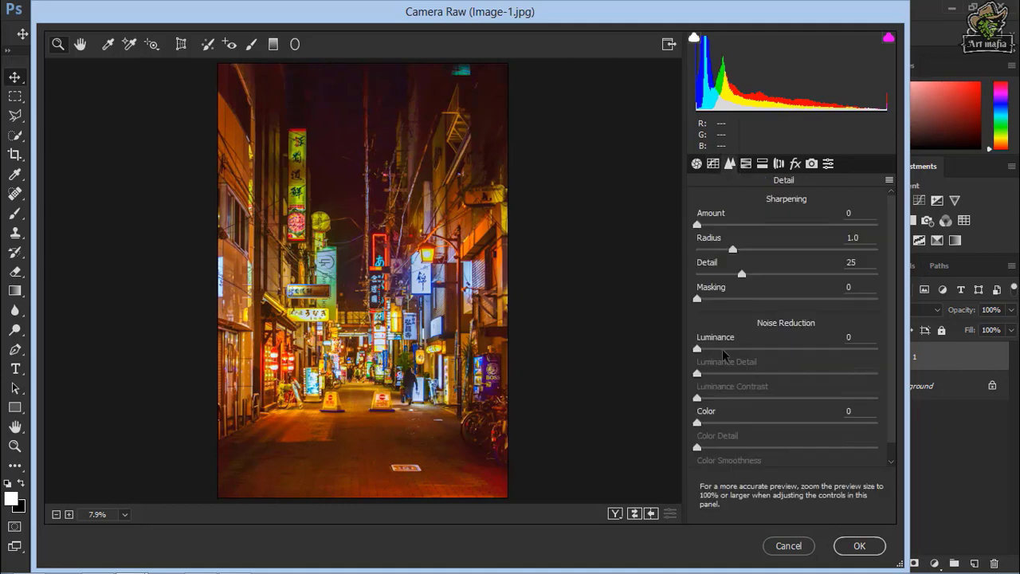
left_click_drag(698, 350, 736, 359)
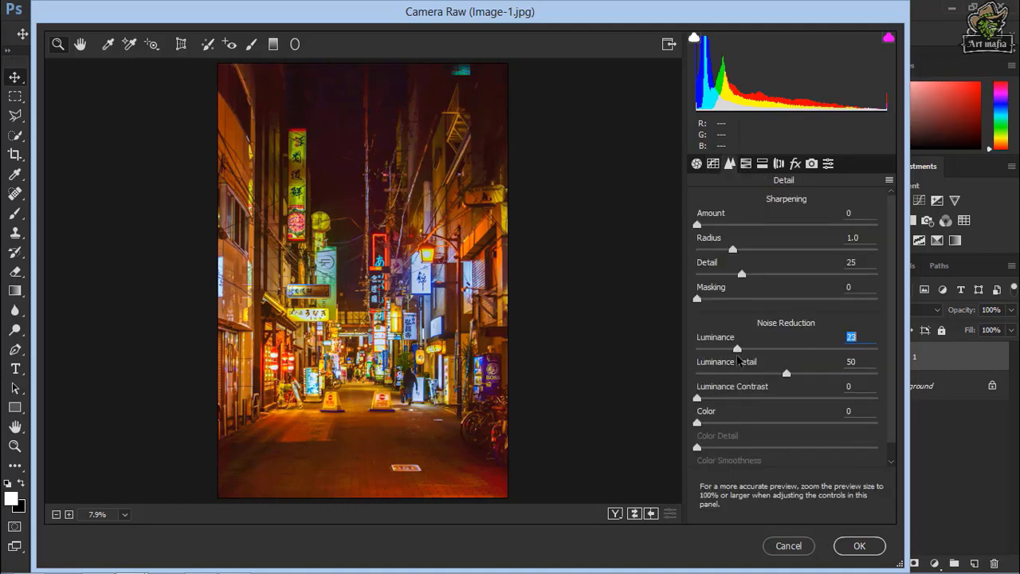
left_click(746, 163)
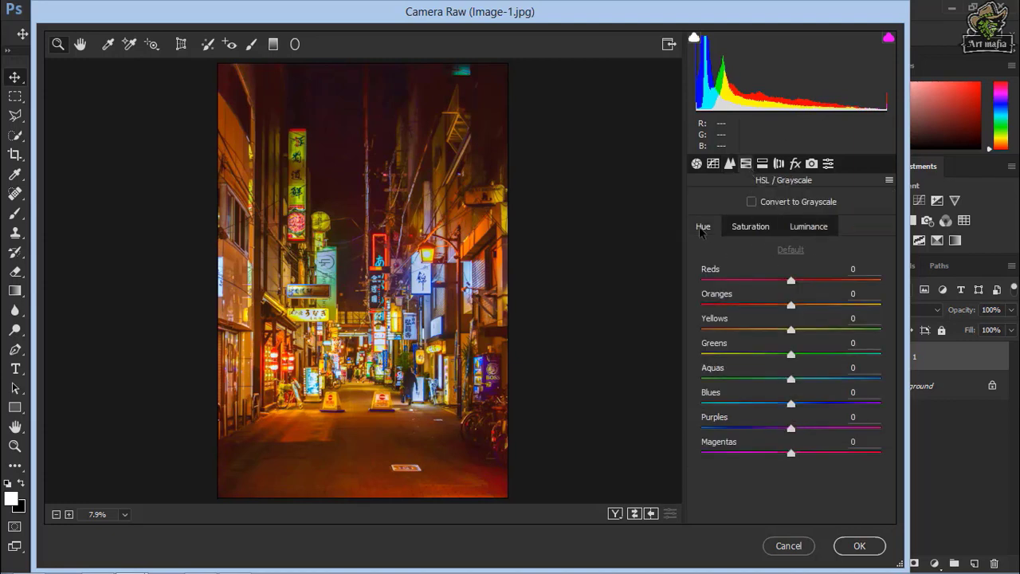
mouse_move(790, 281)
left_mouse_down()
mouse_move(764, 286)
mouse_move(817, 305)
mouse_move(761, 329)
left_mouse_up()
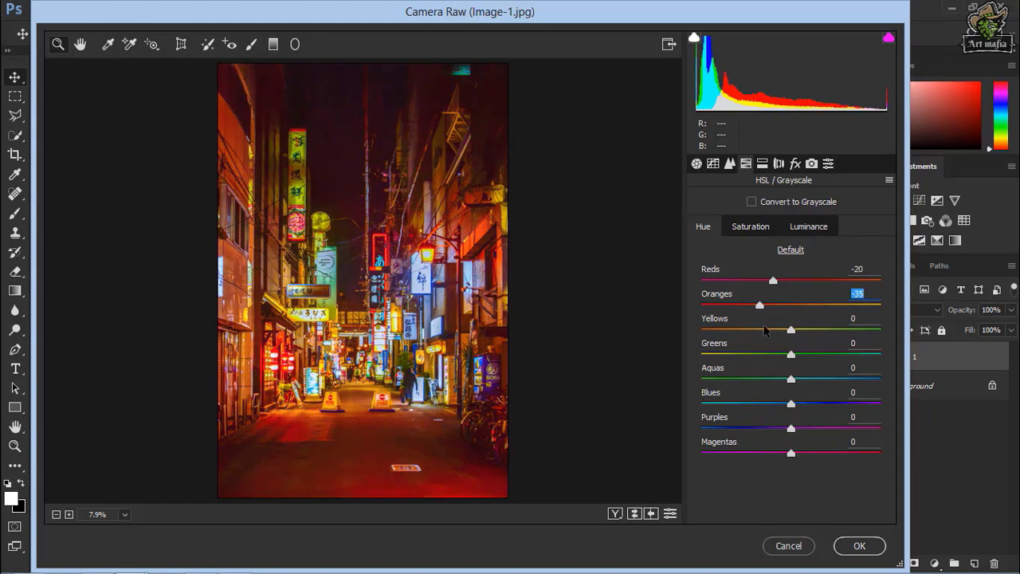
mouse_move(791, 329)
left_mouse_down()
mouse_move(694, 350)
mouse_move(736, 344)
left_mouse_up()
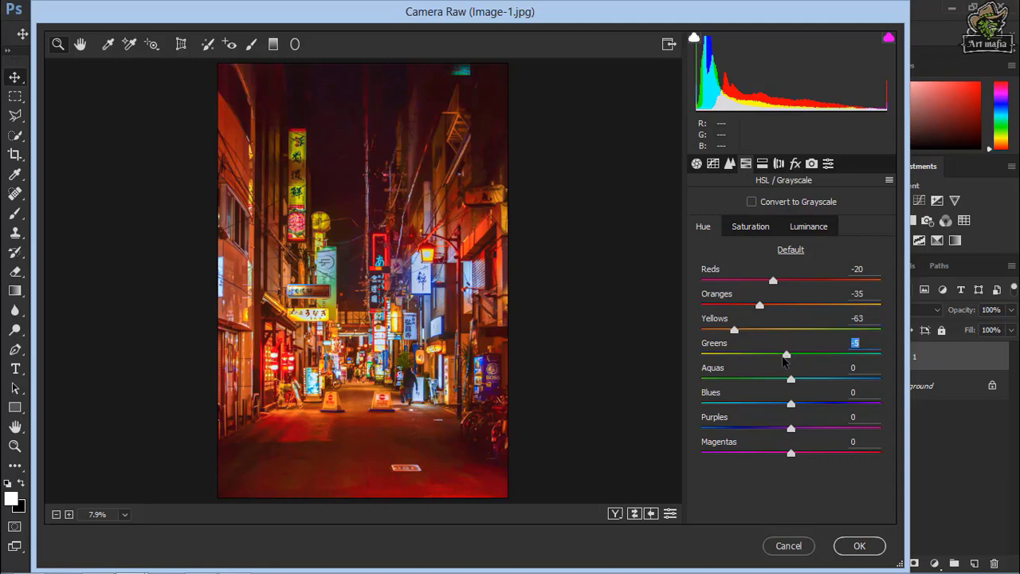
- Set hues Greens -80, Aquas +76, Blues -72, Purples -83 and Magentas -33
left_click_drag(790, 354, 728, 355)
left_click_drag(724, 359, 719, 359)
left_click_drag(795, 386, 862, 382)
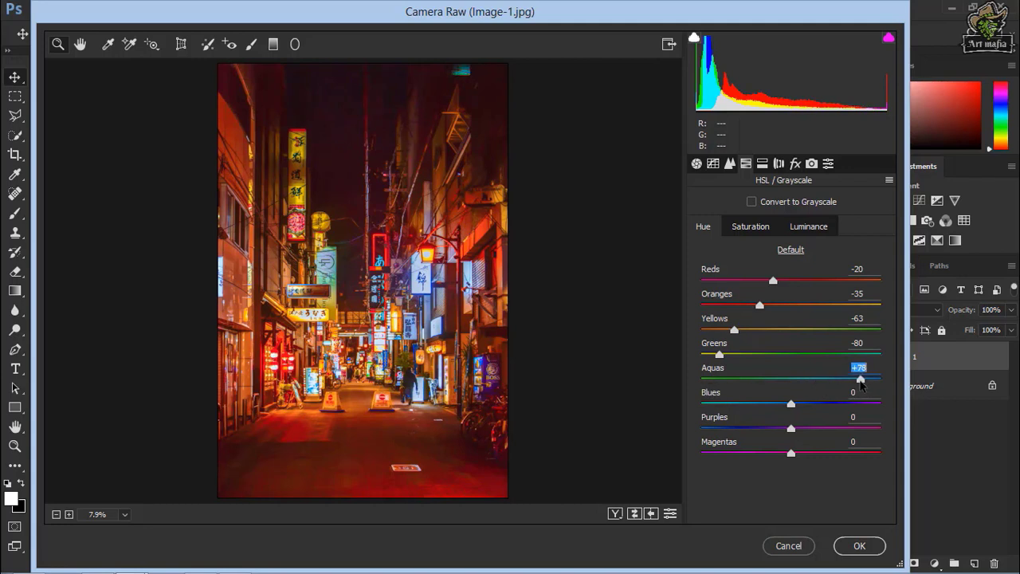
mouse_move(790, 404)
left_mouse_down()
mouse_move(720, 416)
mouse_move(849, 417)
left_mouse_up()
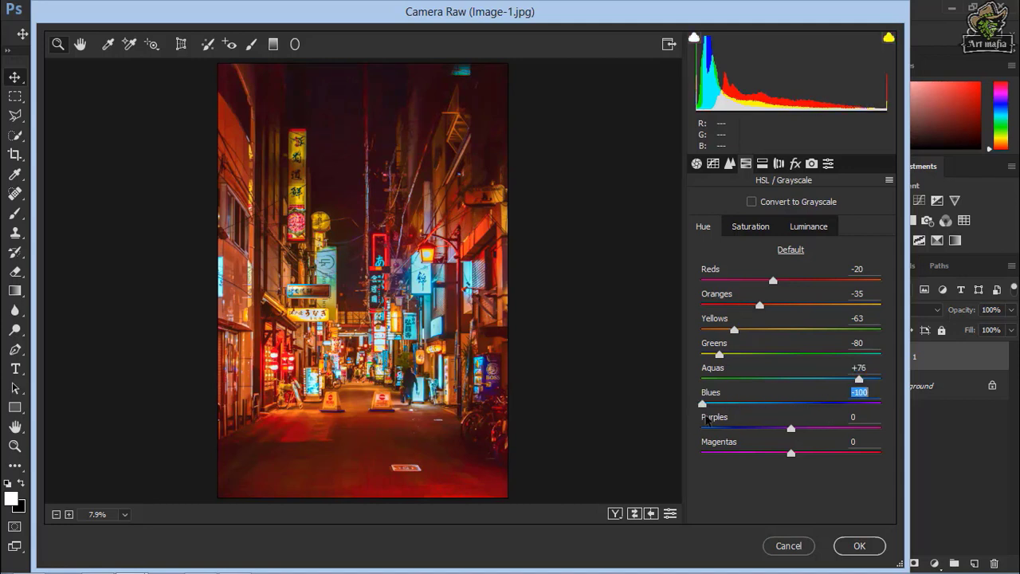
mouse_move(701, 403)
left_mouse_down()
mouse_move(818, 403)
mouse_move(731, 406)
left_mouse_up()
mouse_move(790, 429)
left_mouse_down()
mouse_move(702, 451)
mouse_move(719, 449)
left_mouse_up()
left_click(792, 454)
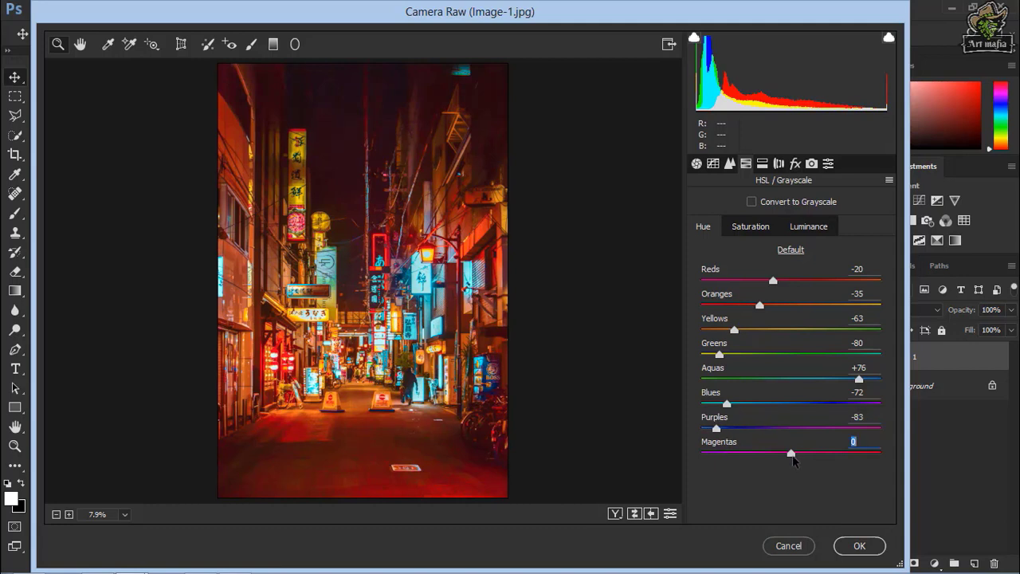
left_click_drag(792, 455, 766, 457)
- Set saturation of Reds to -4 and Oranges to -10
left_click(753, 228)
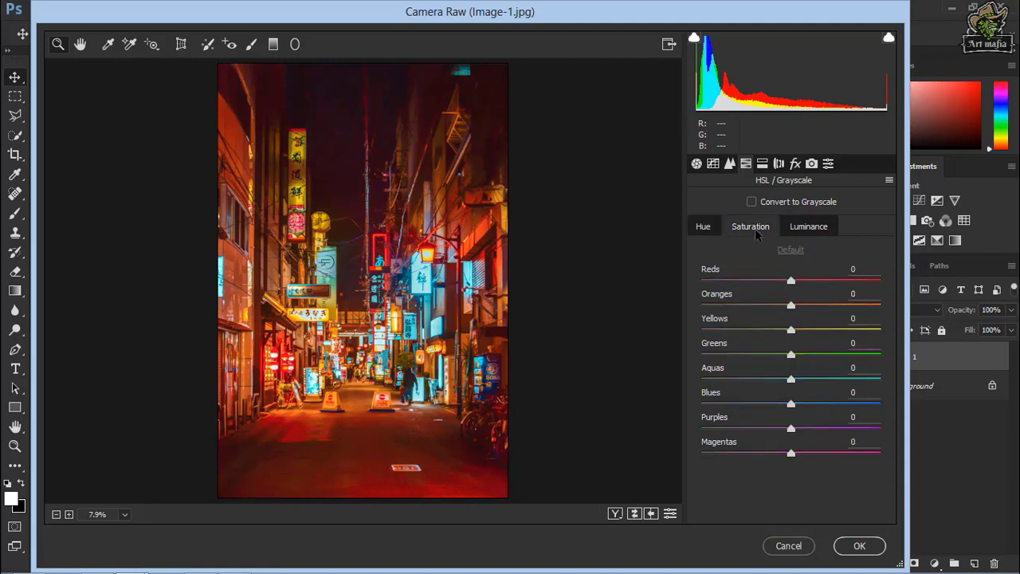
left_click_drag(788, 283, 787, 286)
left_click(791, 306)
mouse_move(790, 306)
left_mouse_down()
mouse_move(748, 325)
mouse_move(783, 330)
left_mouse_up()
left_click(790, 330)
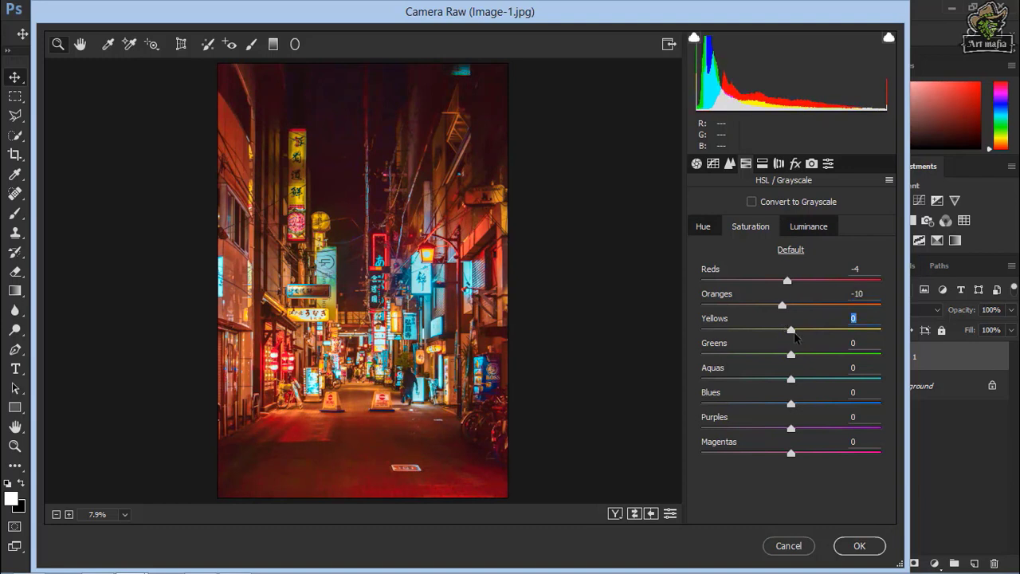
- Set saturation Greens -75, Aquas +25, Blues +50 and Magentas +28
left_click(790, 356)
mouse_move(789, 358)
left_mouse_down()
mouse_move(707, 364)
mouse_move(725, 367)
left_mouse_up()
left_click(790, 380)
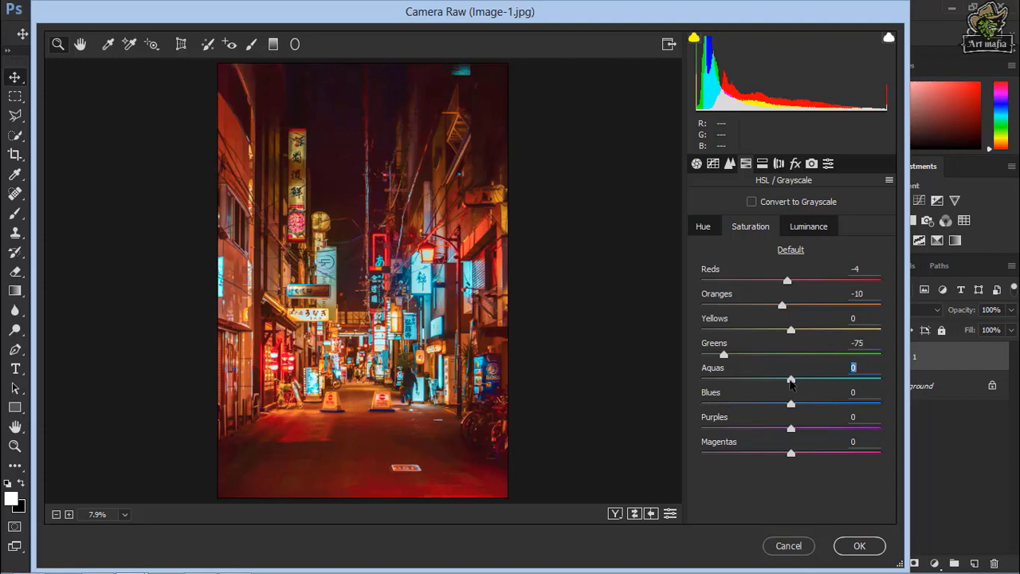
mouse_move(790, 382)
left_mouse_down()
mouse_move(814, 383)
mouse_move(841, 406)
mouse_move(823, 405)
left_mouse_up()
left_click_drag(824, 413, 840, 419)
left_click(790, 429)
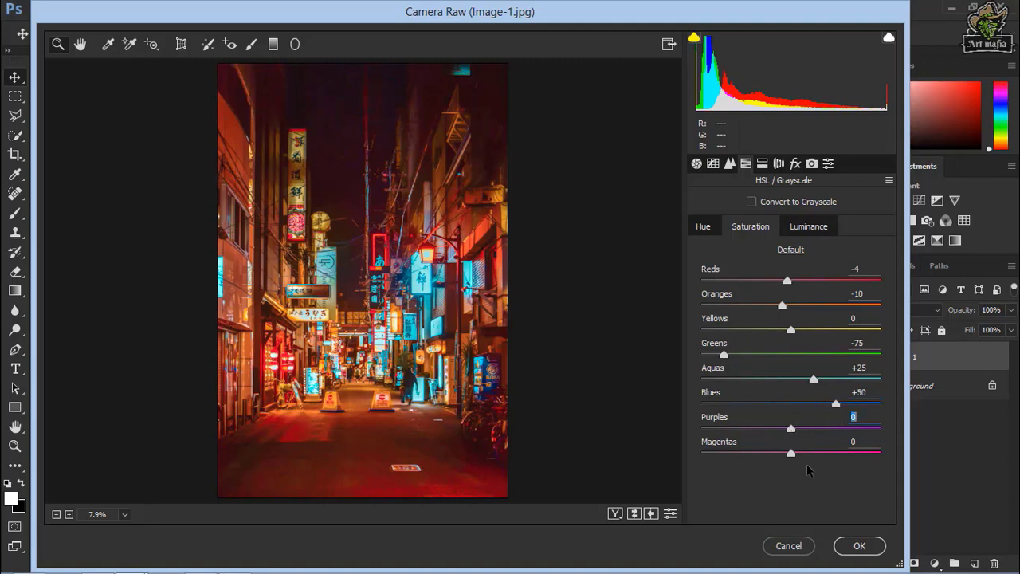
mouse_move(792, 454)
left_mouse_down()
mouse_move(804, 456)
mouse_move(719, 455)
mouse_move(817, 460)
left_mouse_up()
- Set luminance of Reds +20, Oranges +18 and Yellows +17
left_click(807, 231)
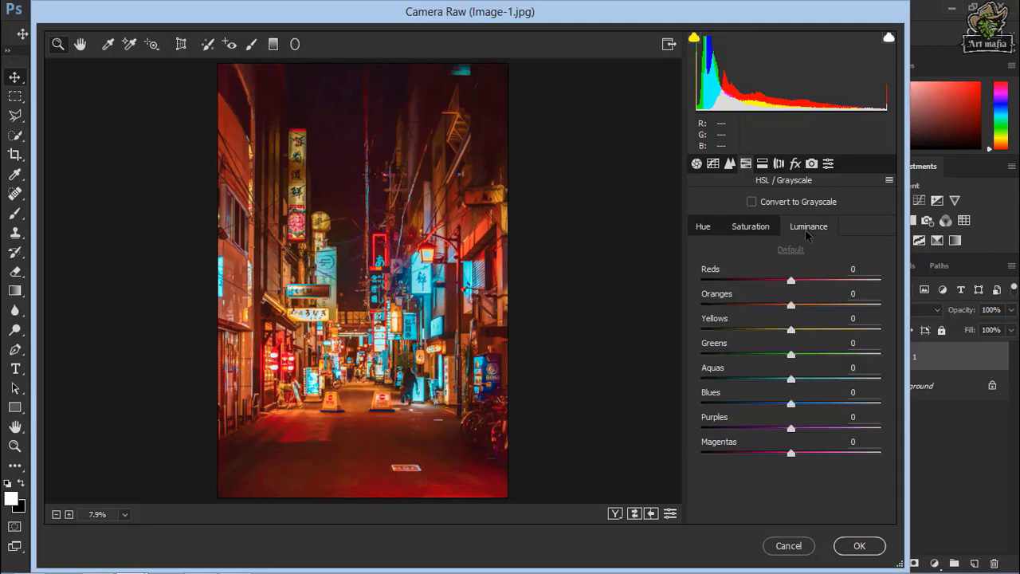
mouse_move(791, 285)
left_mouse_down()
mouse_move(835, 285)
mouse_move(734, 287)
mouse_move(802, 284)
mouse_move(831, 296)
mouse_move(809, 293)
mouse_move(810, 335)
left_mouse_up()
left_click(791, 306)
left_click(791, 328)
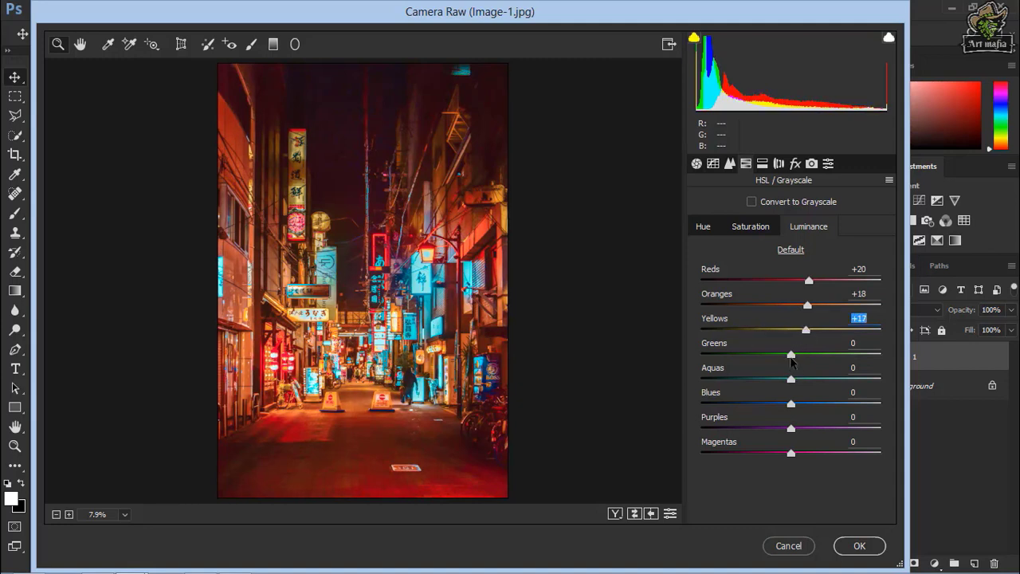
- Set luminance Aquas +80, Blues +45, Purples +15 and Magentas +30
left_click_drag(791, 379, 866, 388)
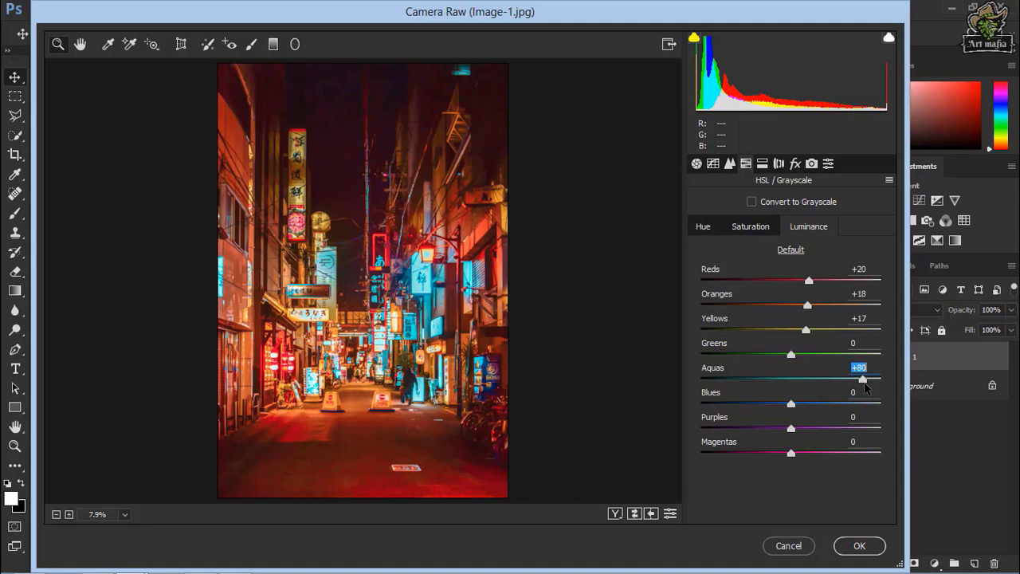
mouse_move(791, 404)
left_mouse_down()
mouse_move(870, 404)
mouse_move(834, 406)
left_mouse_up()
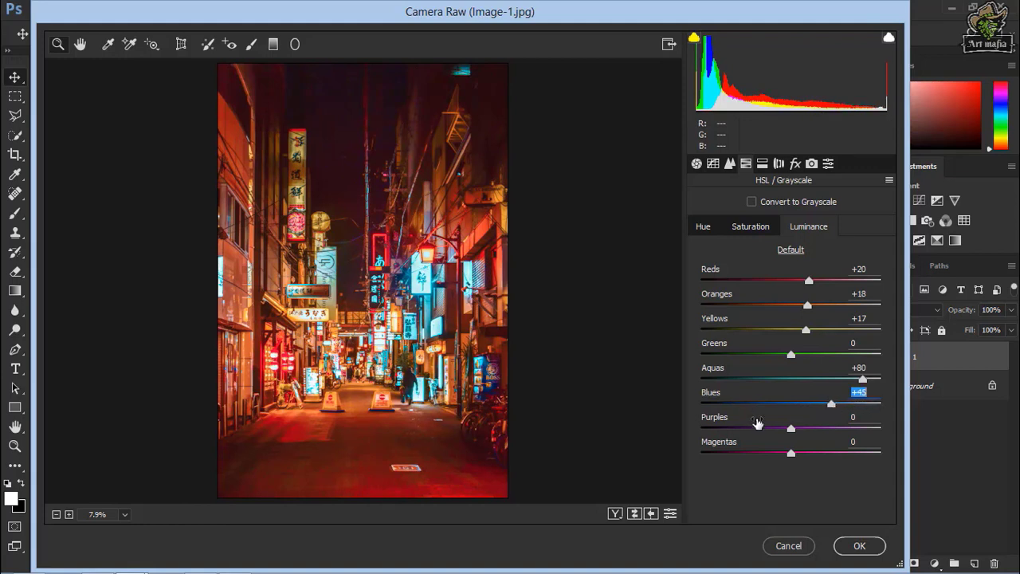
left_click(791, 429)
left_click_drag(791, 429, 806, 444)
left_click(790, 452)
left_click_drag(794, 454, 818, 460)
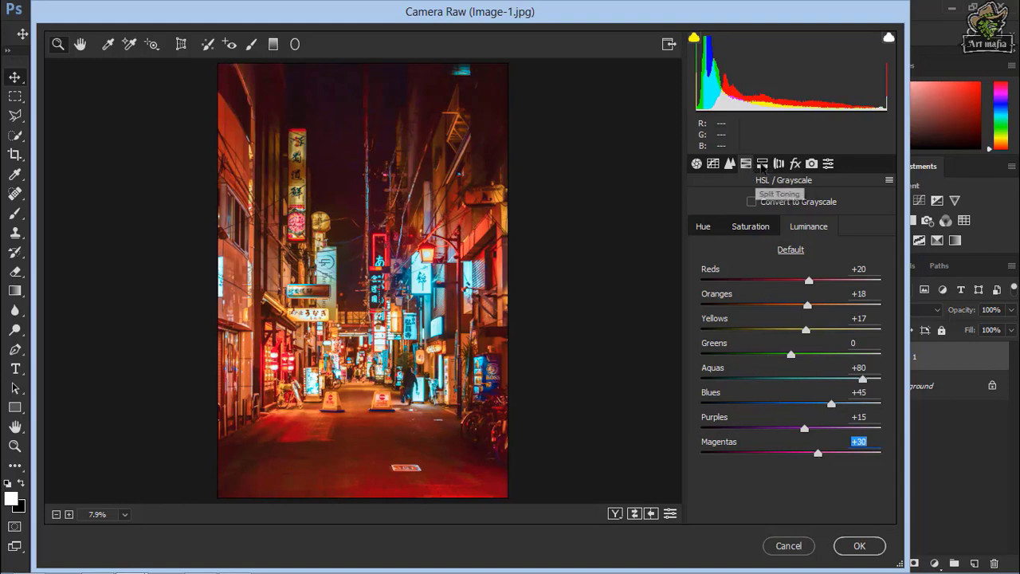
left_click(762, 164)
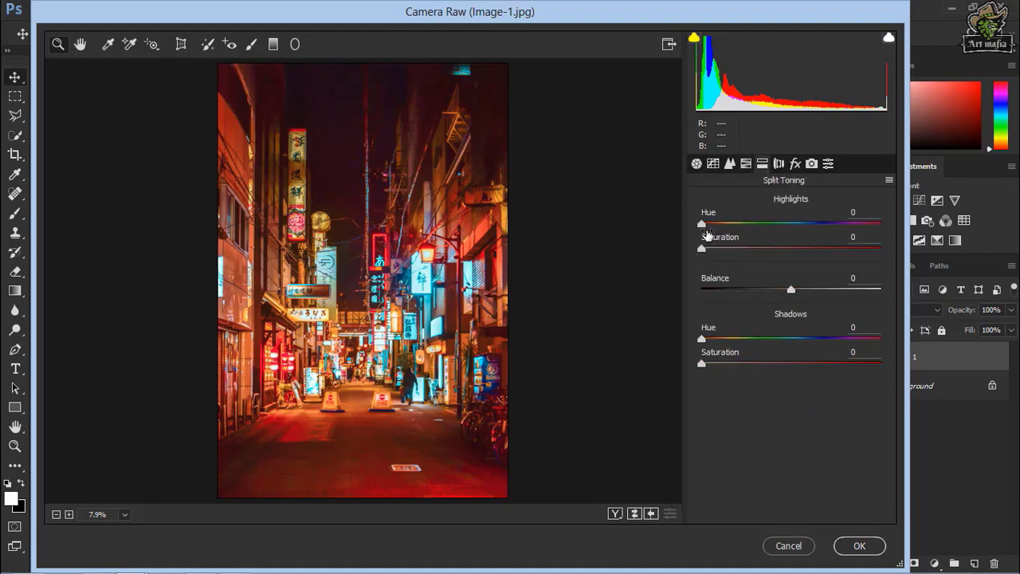
- Split-tone highlights at hue 311, saturation 32 and shadows at hue 234, saturation 61
left_click_drag(702, 224, 859, 239)
left_click_drag(702, 249, 779, 260)
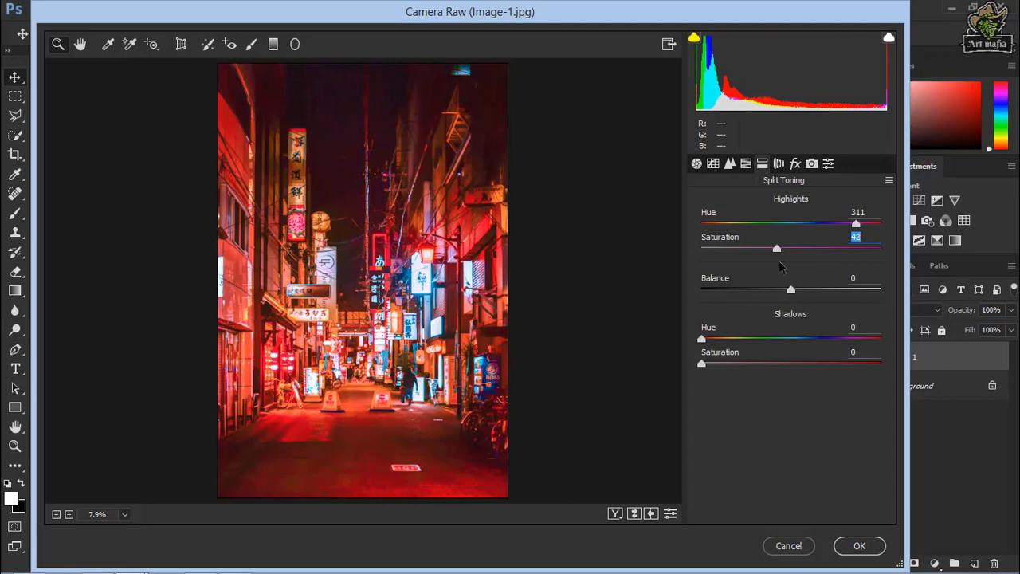
mouse_move(702, 339)
left_mouse_down()
mouse_move(859, 364)
mouse_move(823, 369)
left_mouse_up()
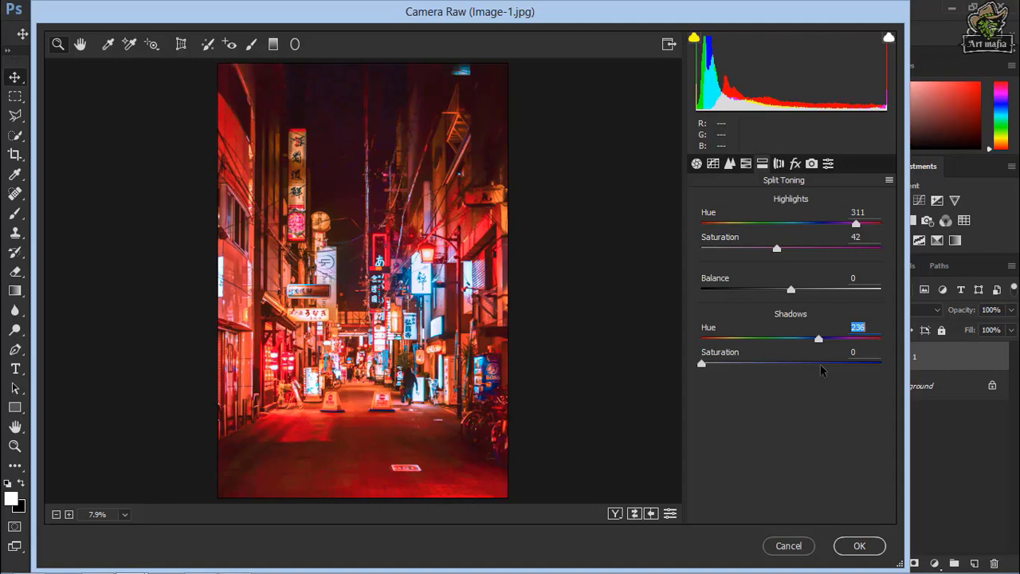
left_click_drag(701, 364, 811, 375)
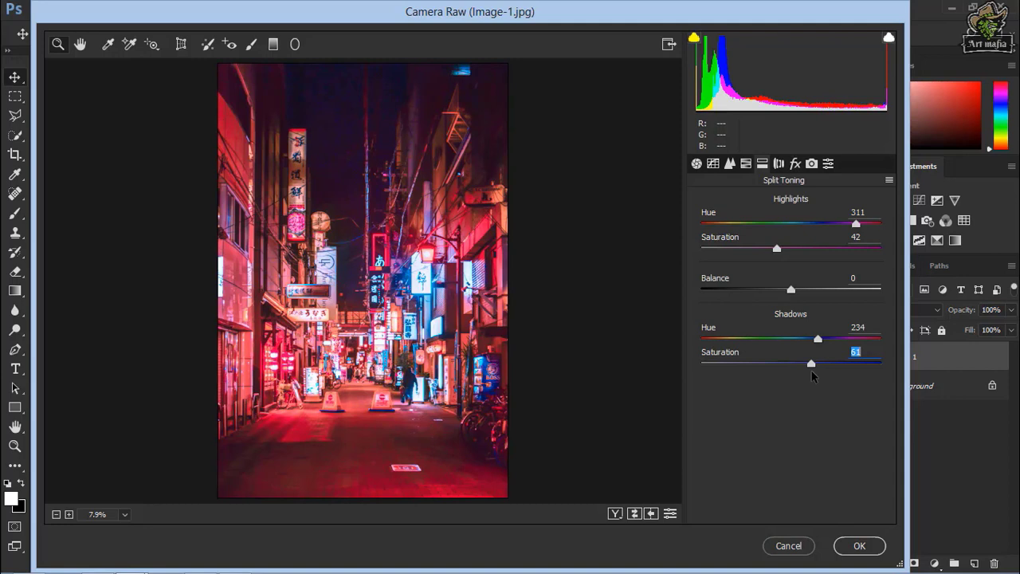
mouse_move(776, 247)
left_mouse_down()
mouse_move(754, 248)
mouse_move(839, 249)
mouse_move(748, 255)
mouse_move(757, 255)
left_mouse_up()
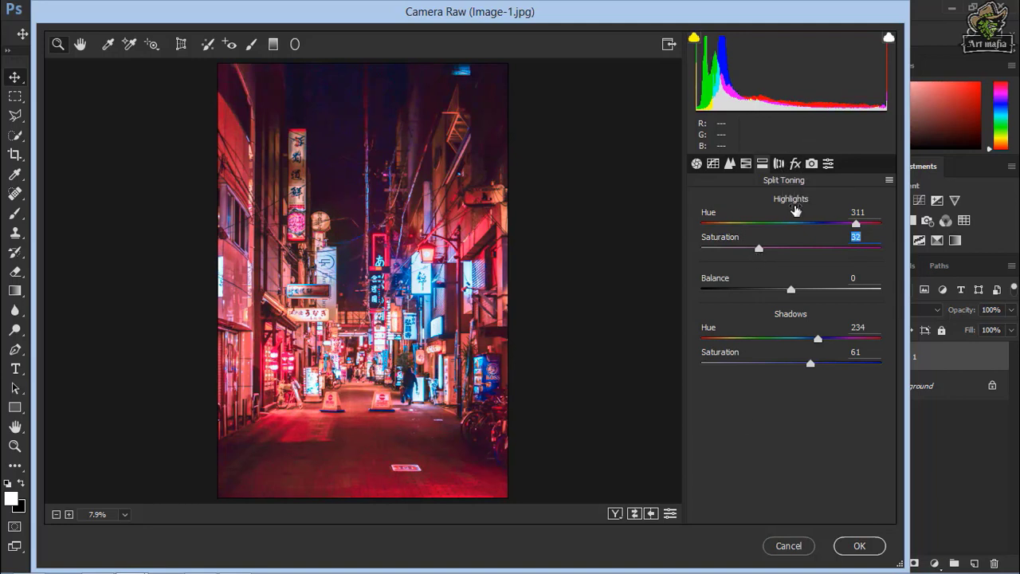
left_click(811, 163)
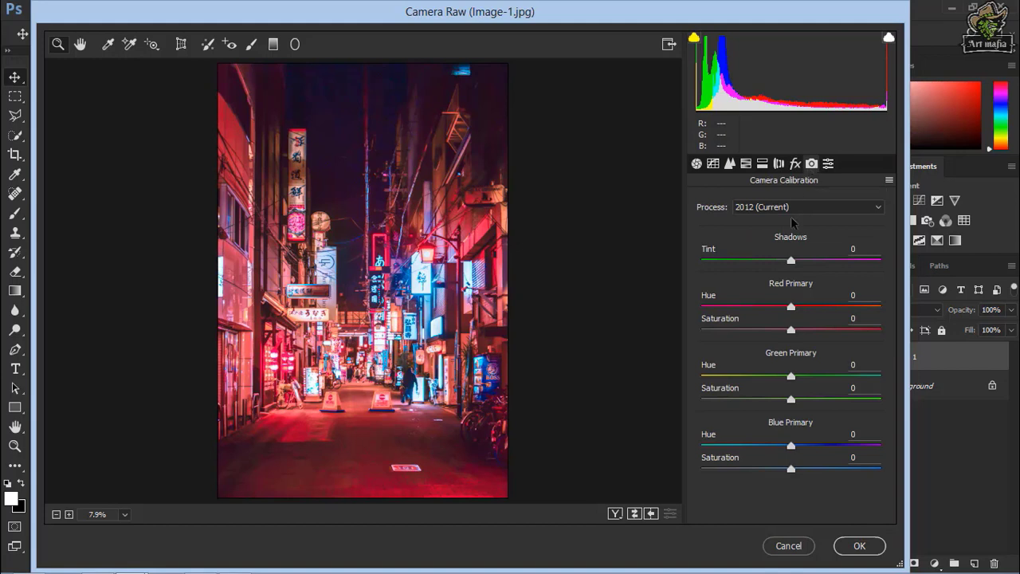
- Set Red Primary Hue -31, Green Primary Hue +20, Blue Primary Hue -1 and Saturation +20, shown Before/After
mouse_move(790, 308)
left_mouse_down()
mouse_move(831, 315)
mouse_move(763, 320)
left_mouse_up()
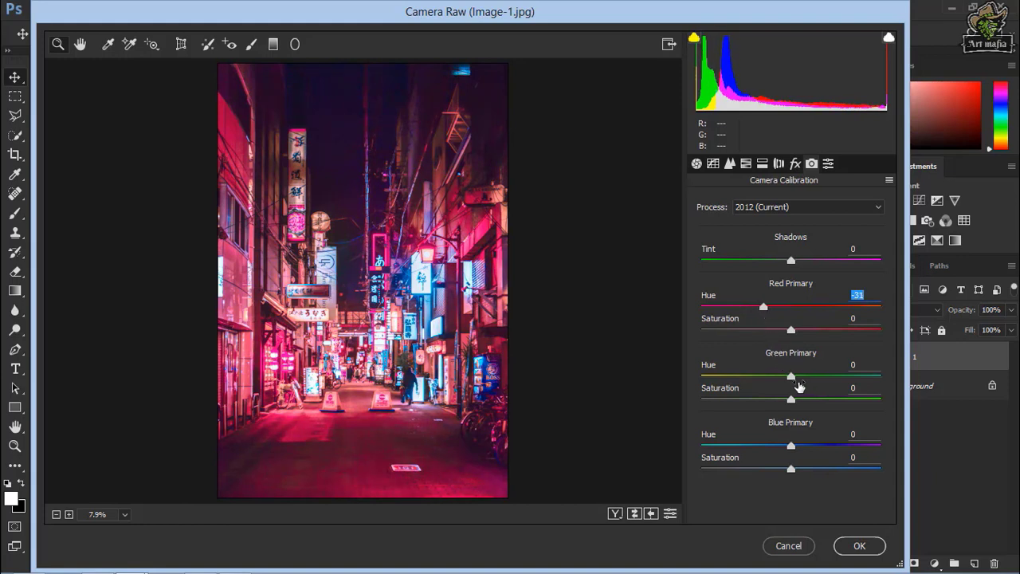
mouse_move(799, 385)
left_mouse_down()
mouse_move(831, 380)
mouse_move(809, 383)
left_mouse_up()
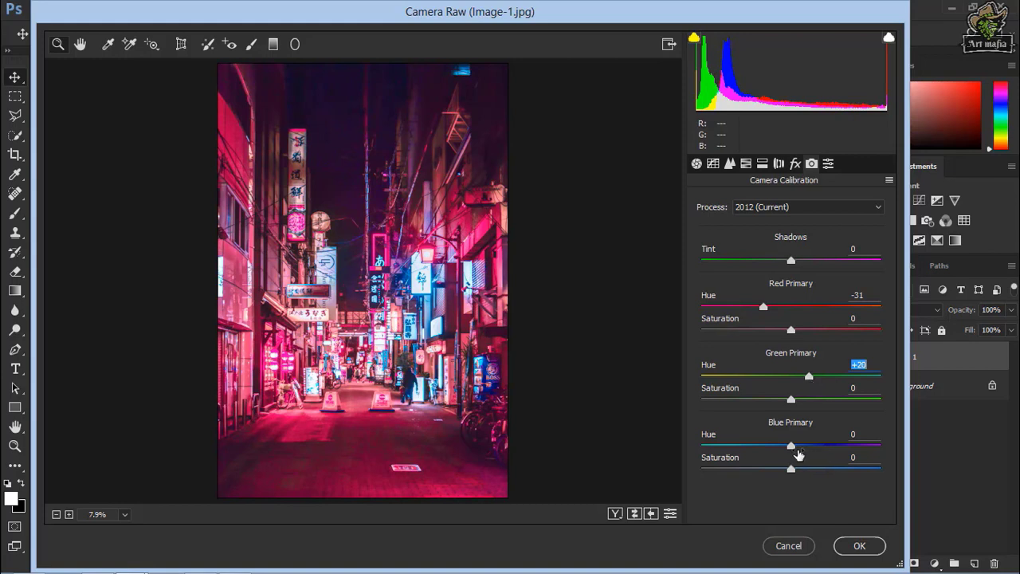
left_click_drag(792, 448, 789, 448)
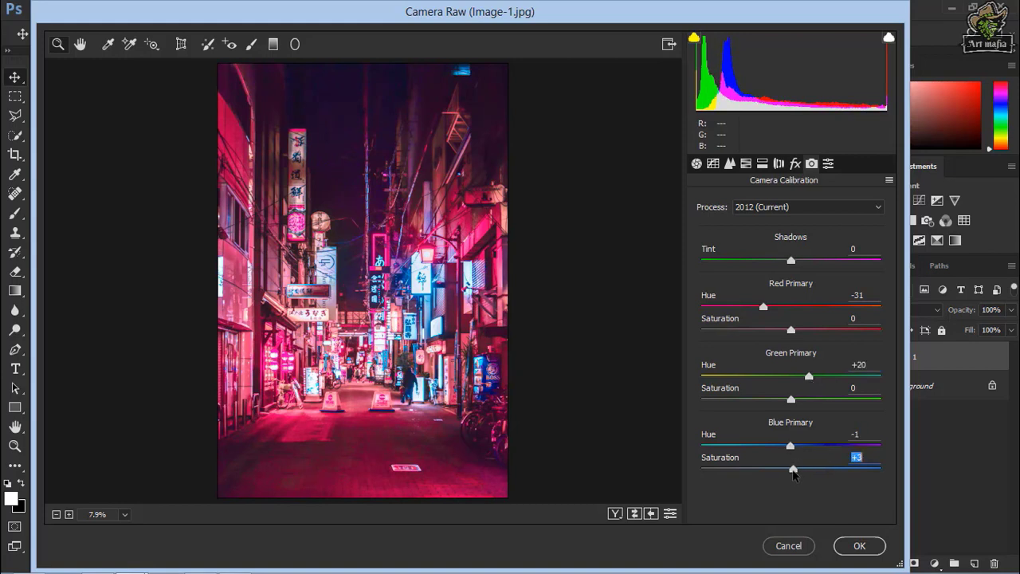
mouse_move(791, 470)
left_mouse_down()
mouse_move(826, 470)
mouse_move(807, 472)
left_mouse_up()
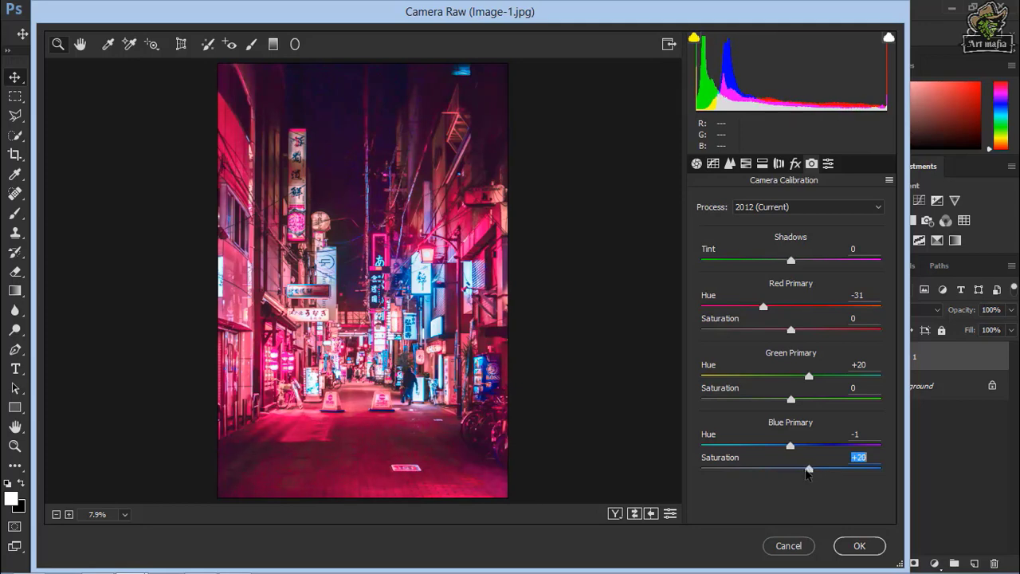
left_click(615, 514)
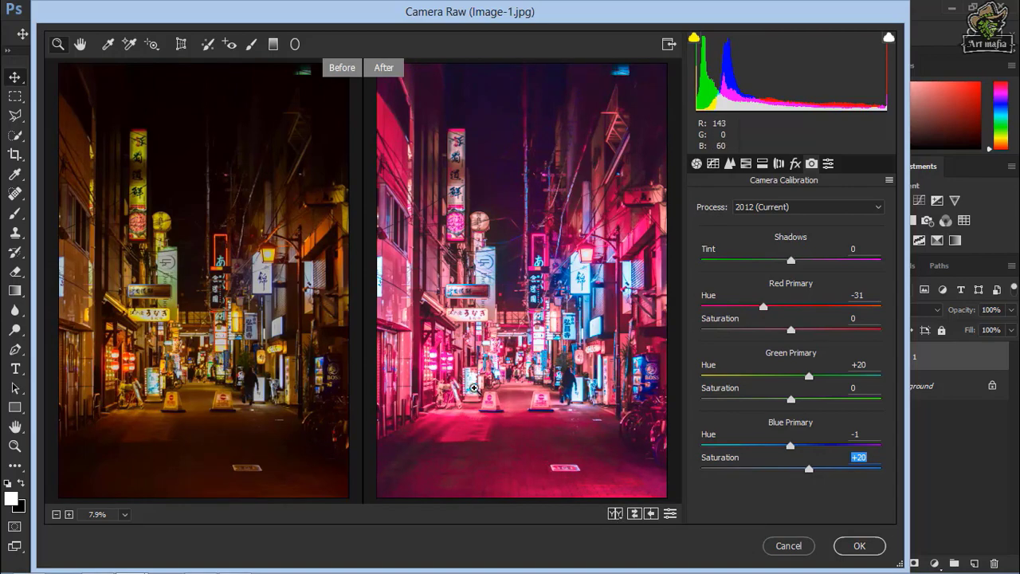
- Apply the Camera Raw grade, compare it on Layer 1, and add a Selective Color layer
left_click(858, 545)
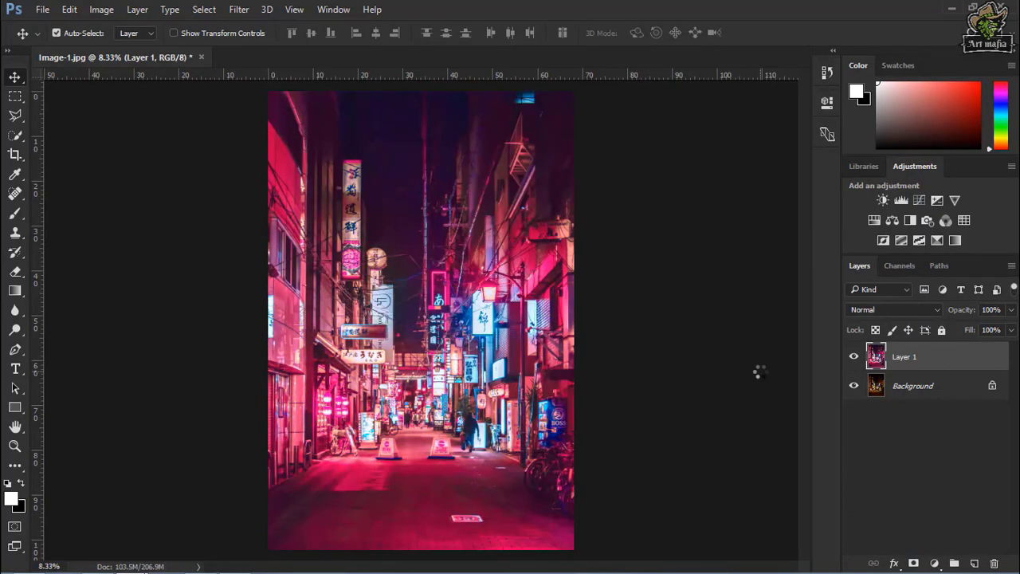
left_click(854, 357)
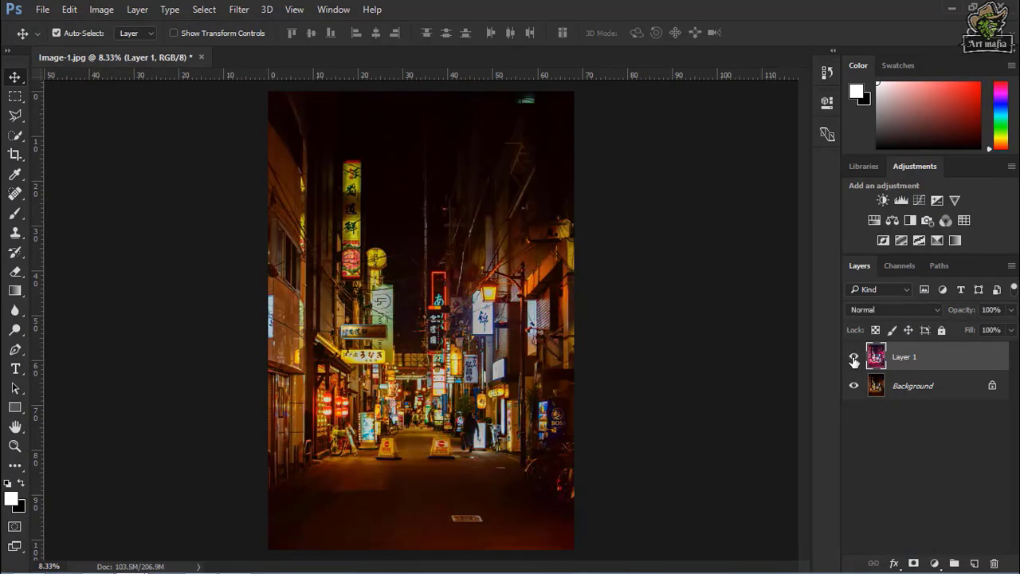
left_click(934, 563)
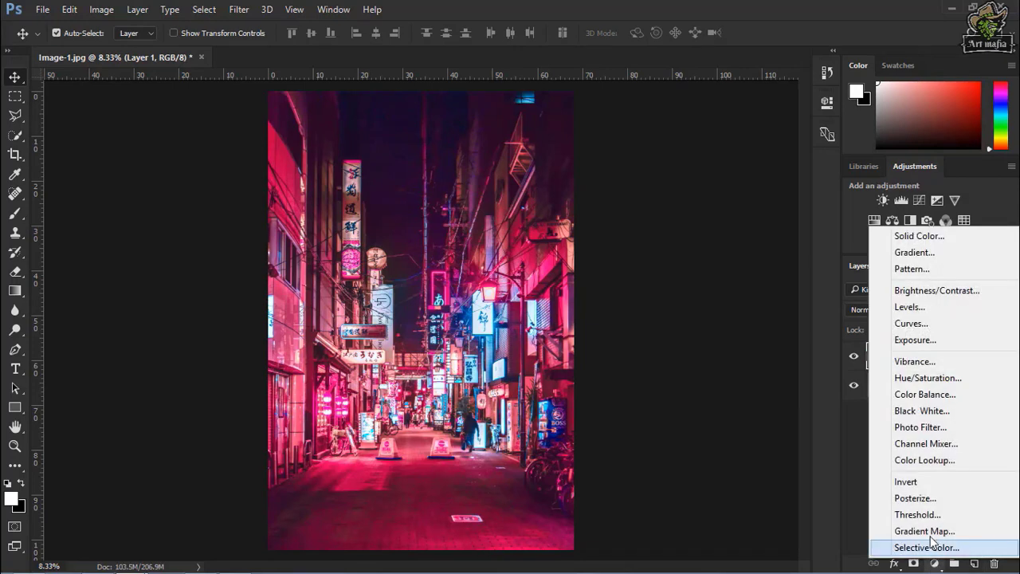
left_click(932, 547)
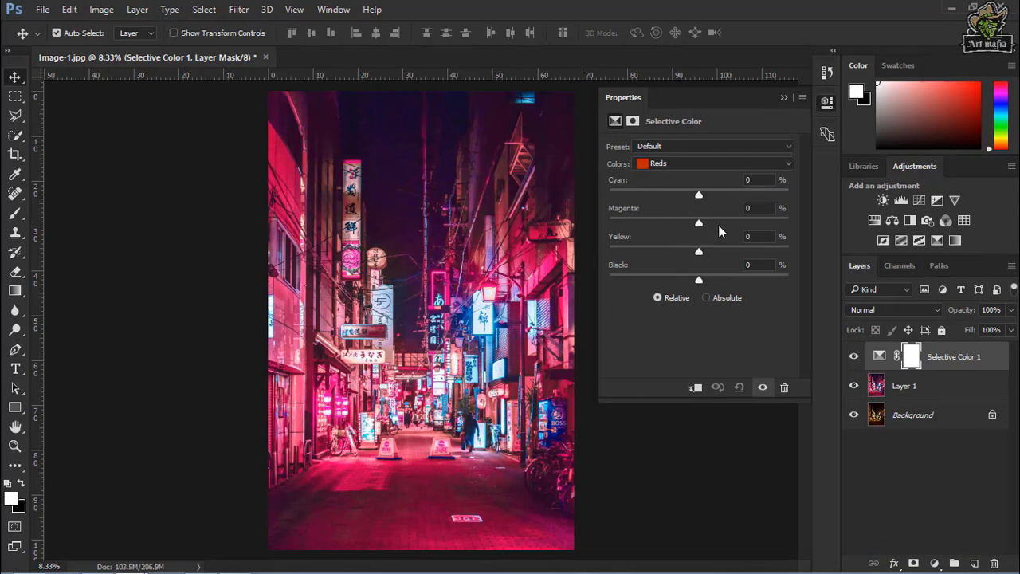
- Set Selective Color Reds Yellow -22 and Cyans Cyan +17, Magenta -12
left_click_drag(699, 194, 720, 194)
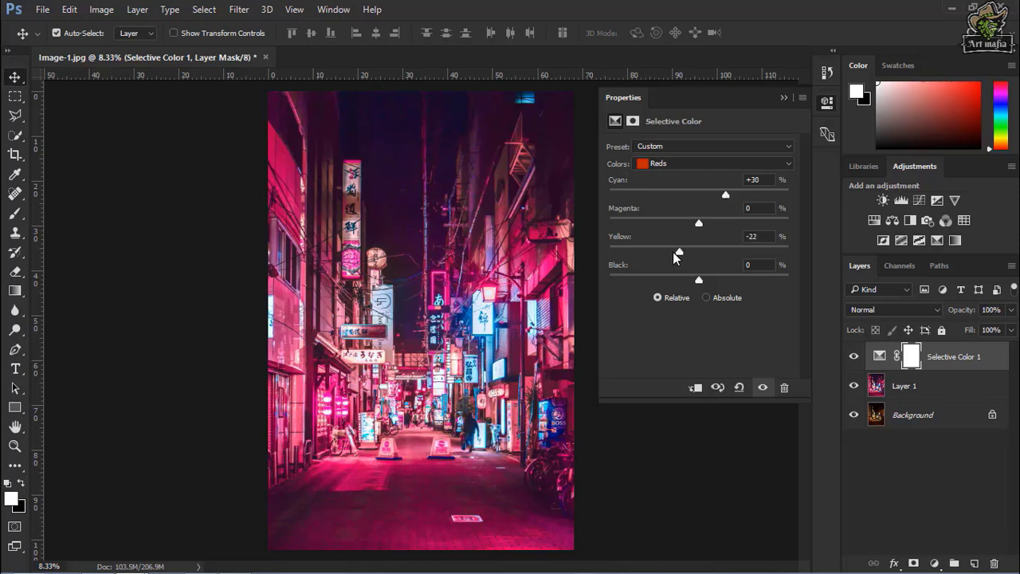
left_click_drag(698, 253, 682, 267)
left_click(701, 163)
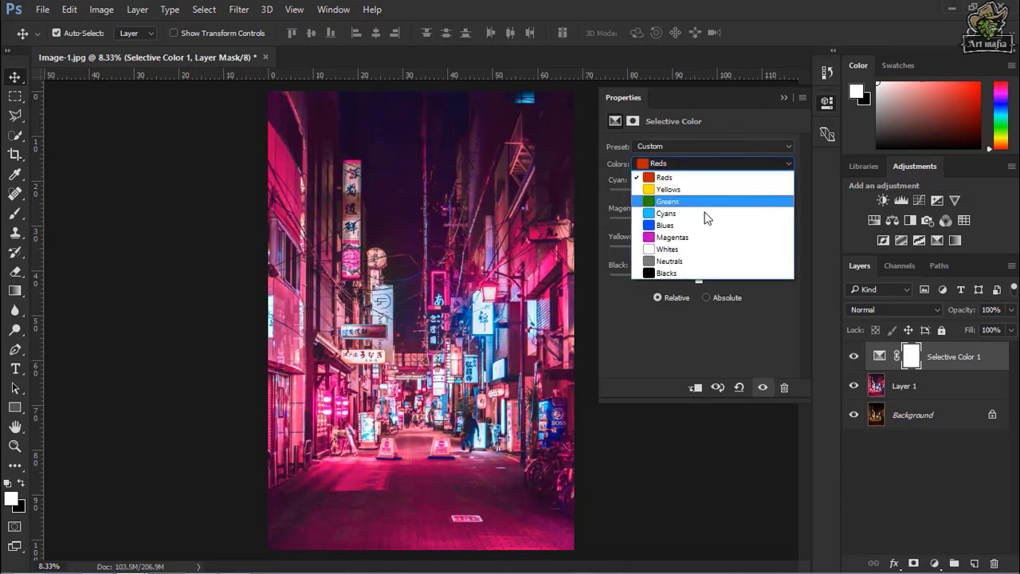
left_click(701, 214)
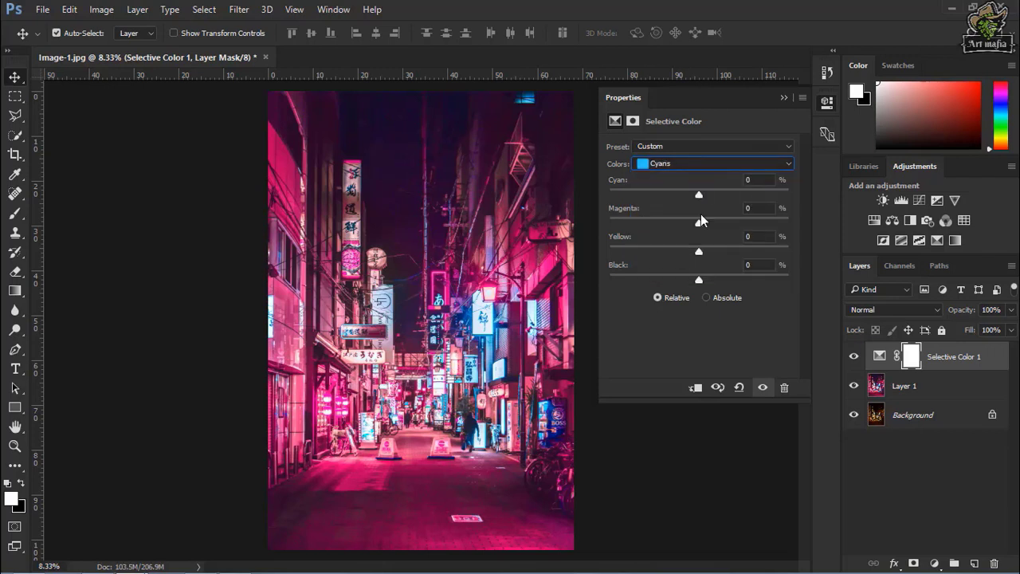
left_click_drag(698, 193, 737, 199)
left_click_drag(699, 223, 666, 223)
left_click_drag(696, 229, 687, 231)
mouse_move(687, 231)
left_mouse_down()
mouse_move(701, 253)
mouse_move(681, 259)
left_mouse_up()
- Set the Blues Yellow value to -10 and close the Selective Color properties
left_click(723, 163)
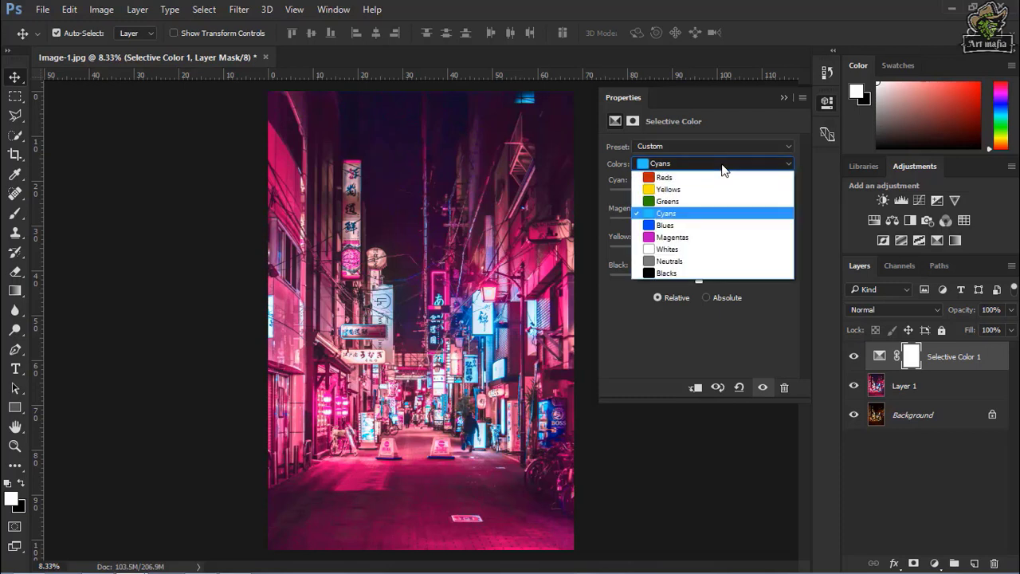
left_click(706, 229)
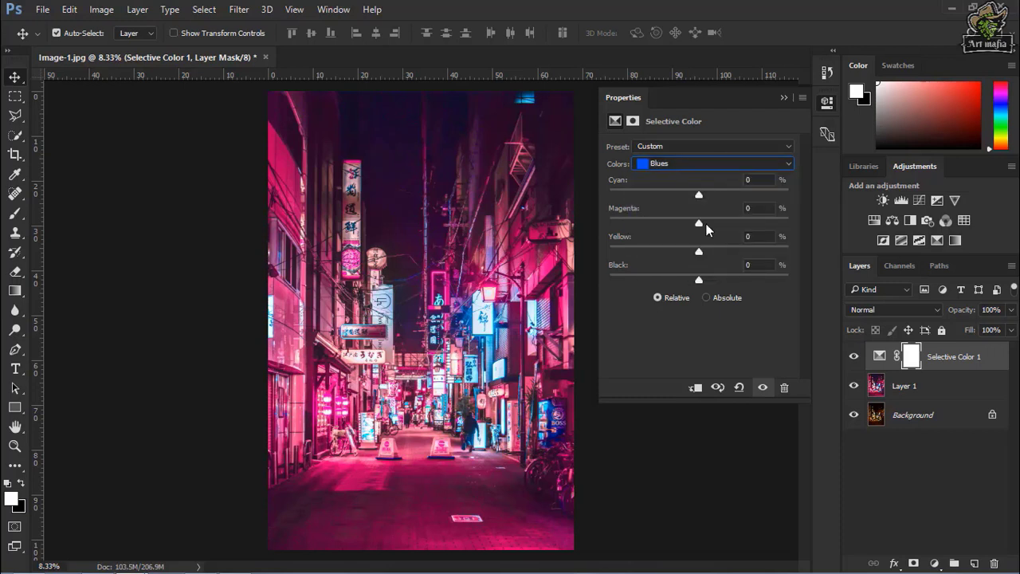
mouse_move(700, 251)
left_mouse_down()
mouse_move(718, 252)
mouse_move(643, 260)
mouse_move(720, 256)
mouse_move(690, 258)
left_mouse_up()
left_click(783, 98)
- Add a Curves adjustment layer with a midtone point raised to output 130
left_click(935, 563)
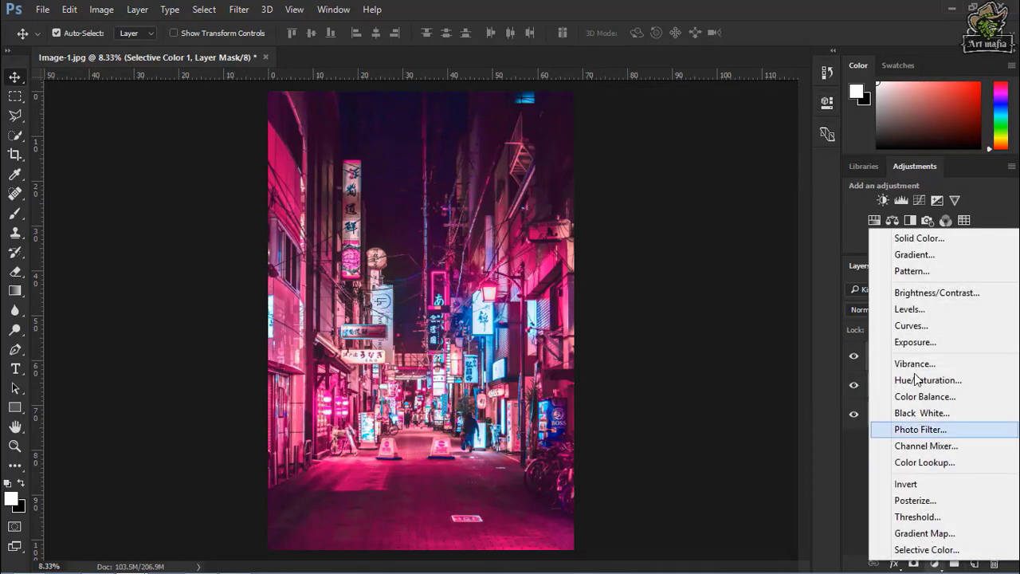
left_click(904, 320)
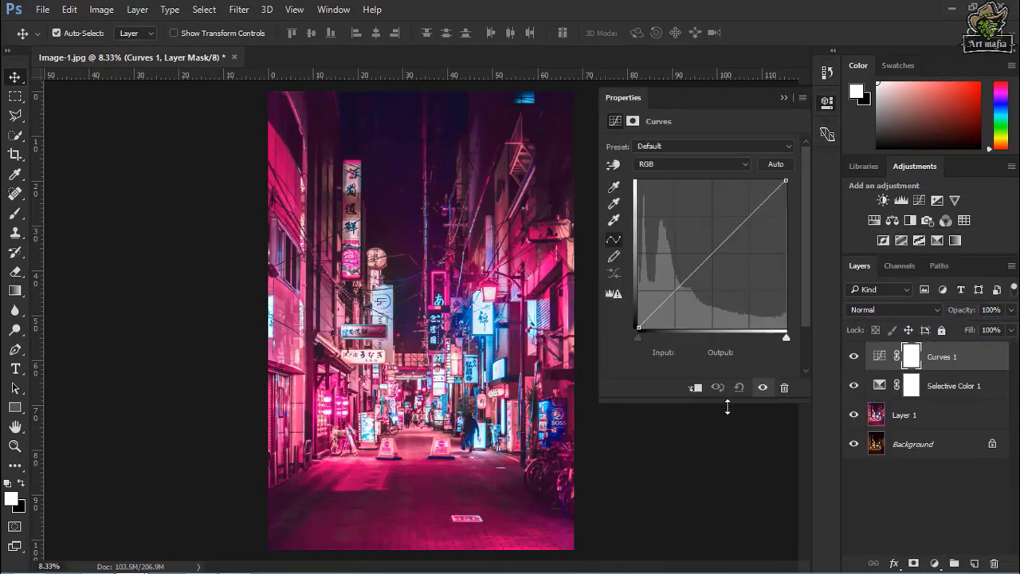
left_click_drag(728, 404, 735, 408)
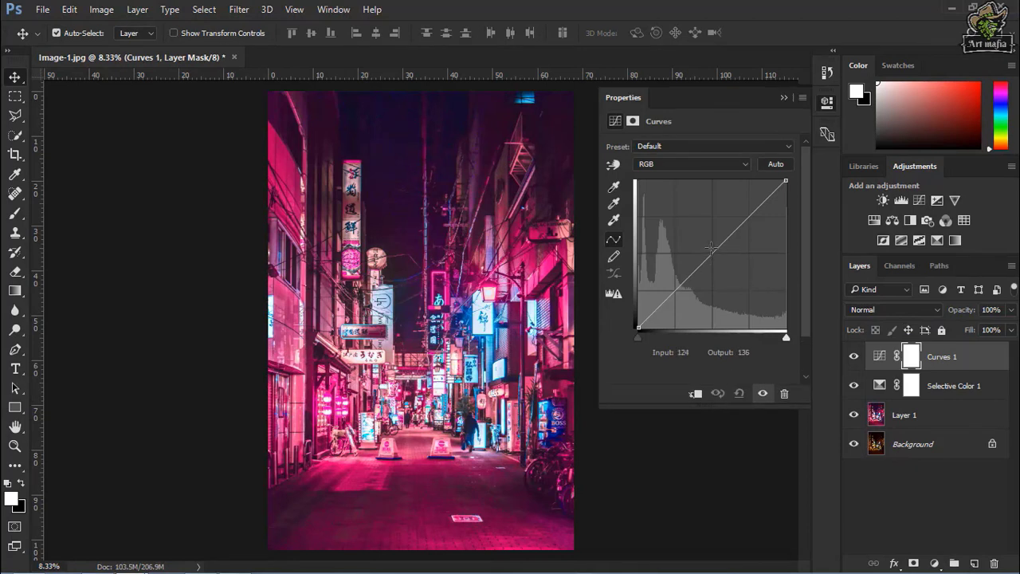
left_click_drag(716, 250, 708, 256)
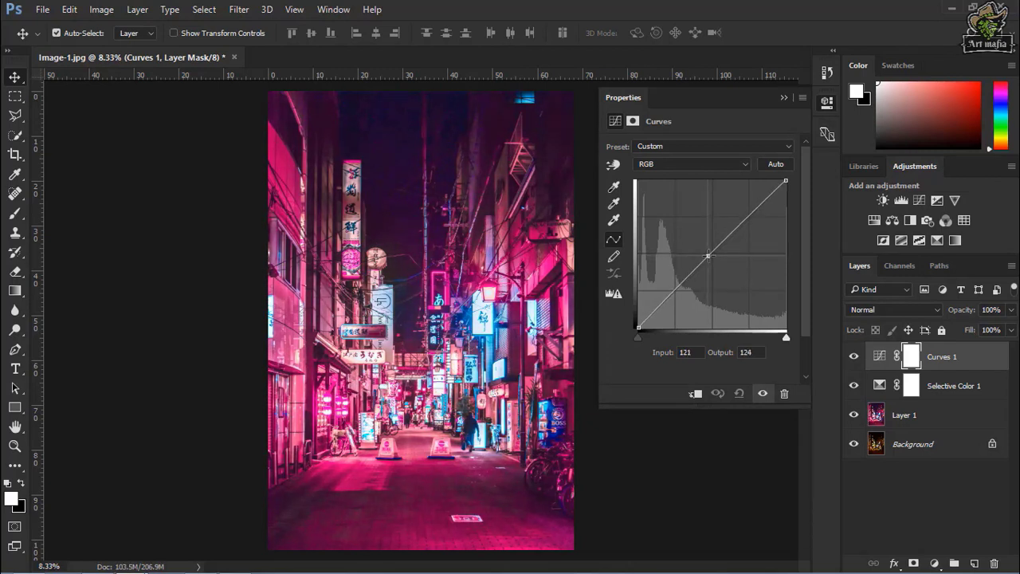
left_click(754, 352)
double_click(745, 352)
type("130")
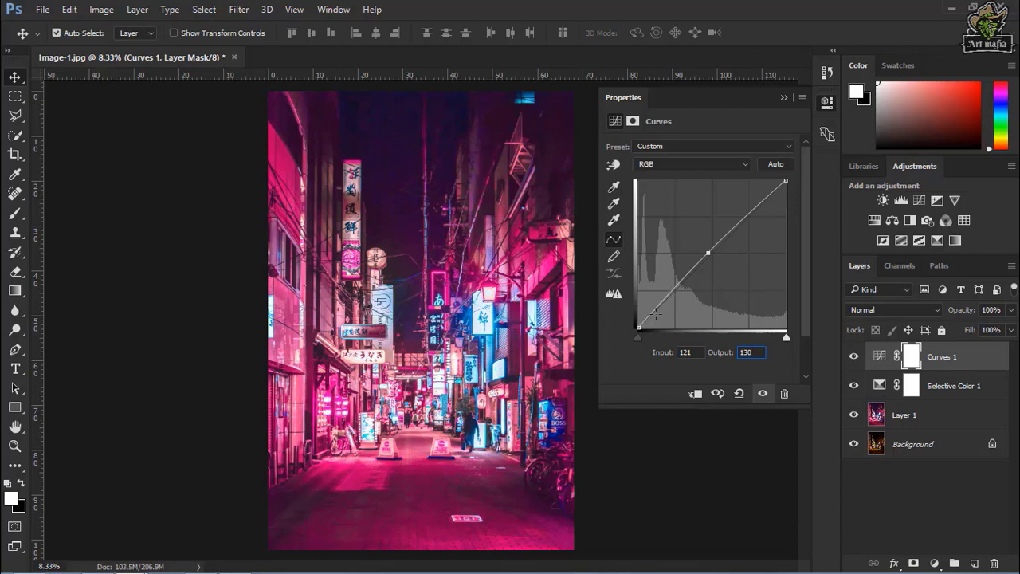
left_click(754, 364)
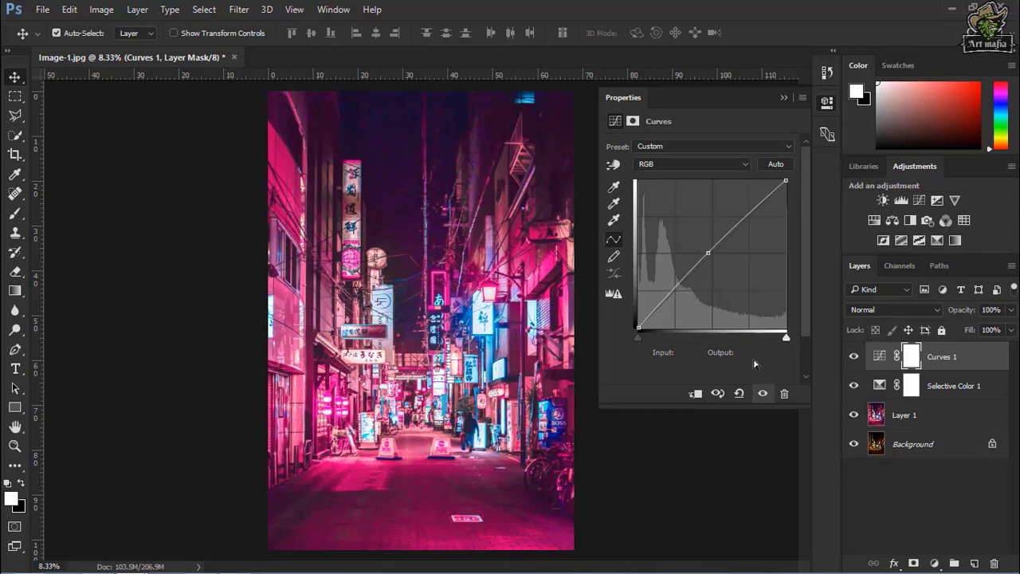
- Add a shadow point on the curve at input 60
left_click(673, 289)
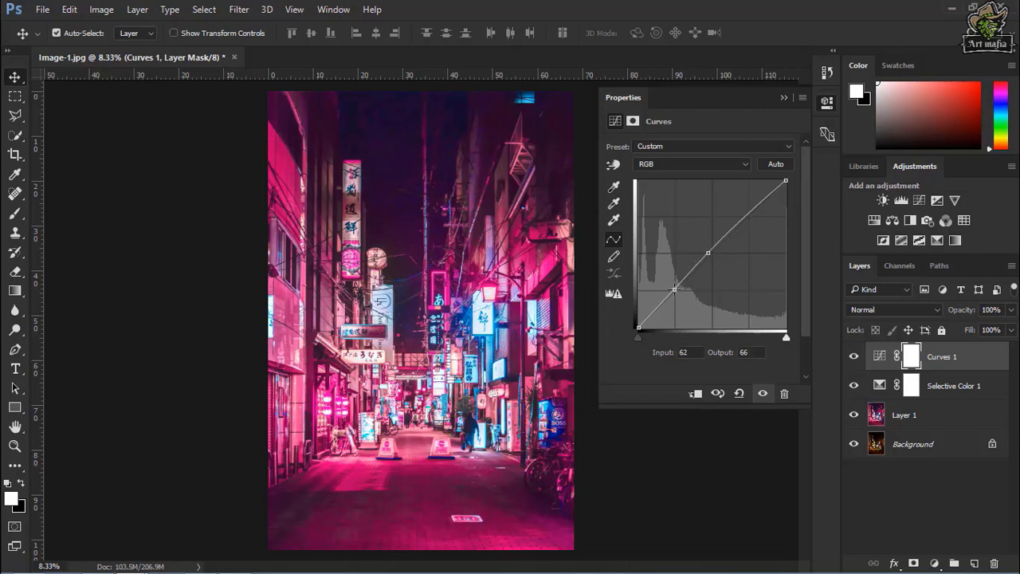
left_click_drag(673, 290, 675, 294)
double_click(743, 352)
type("62")
type("6")
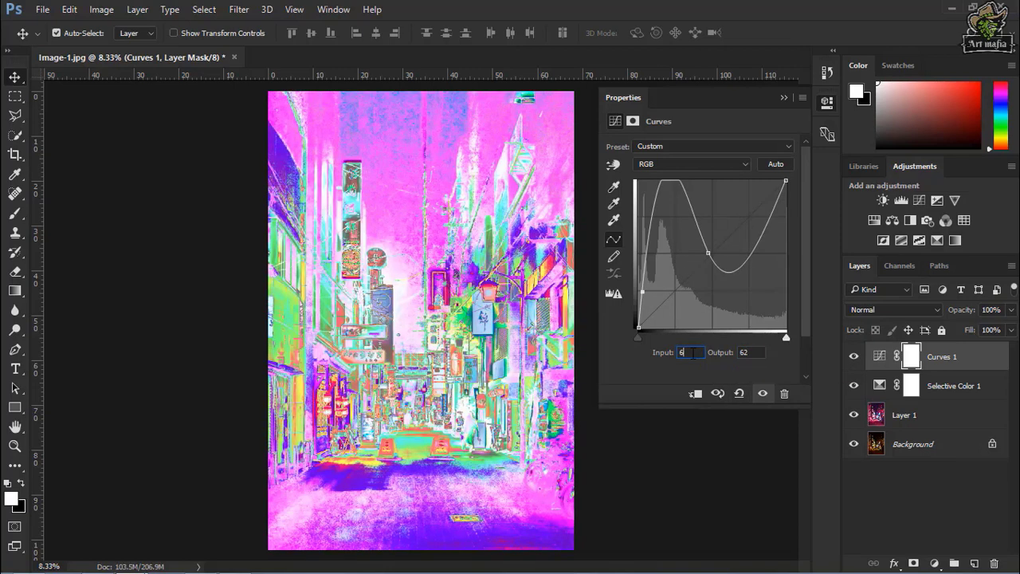
type("3")
key("BackSpace")
type("3")
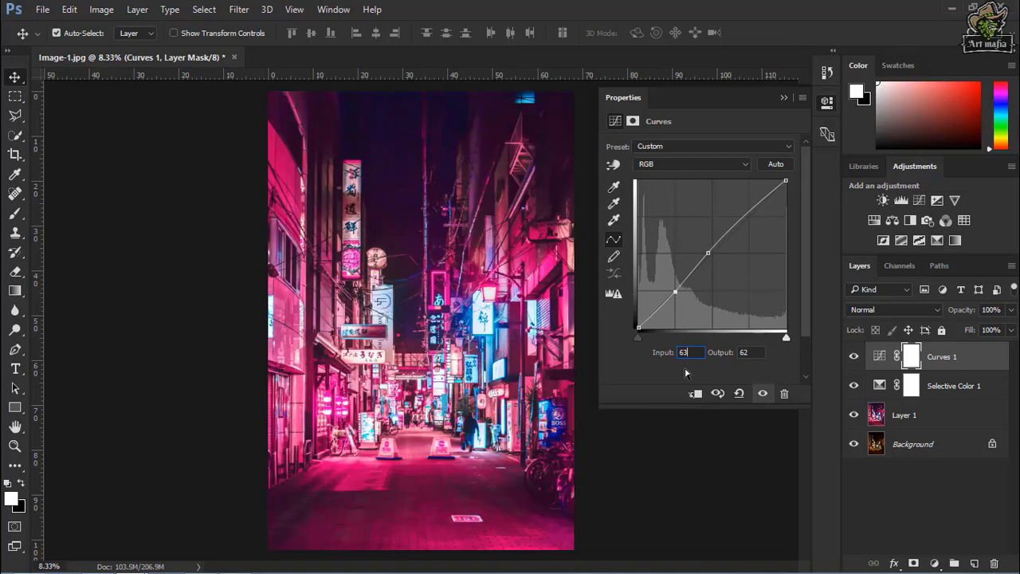
key("BackSpace")
type("2")
key("BackSpace")
type("0")
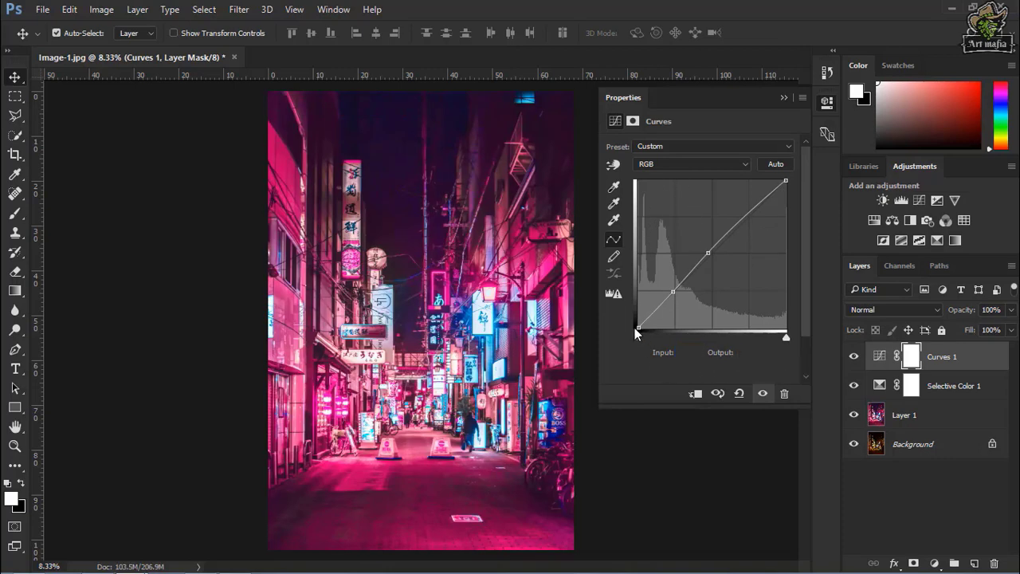
- Lift the black output to 5 and pull the white point to input 230
left_click(639, 326)
left_click_drag(638, 326, 634, 324)
left_click_drag(786, 181, 771, 180)
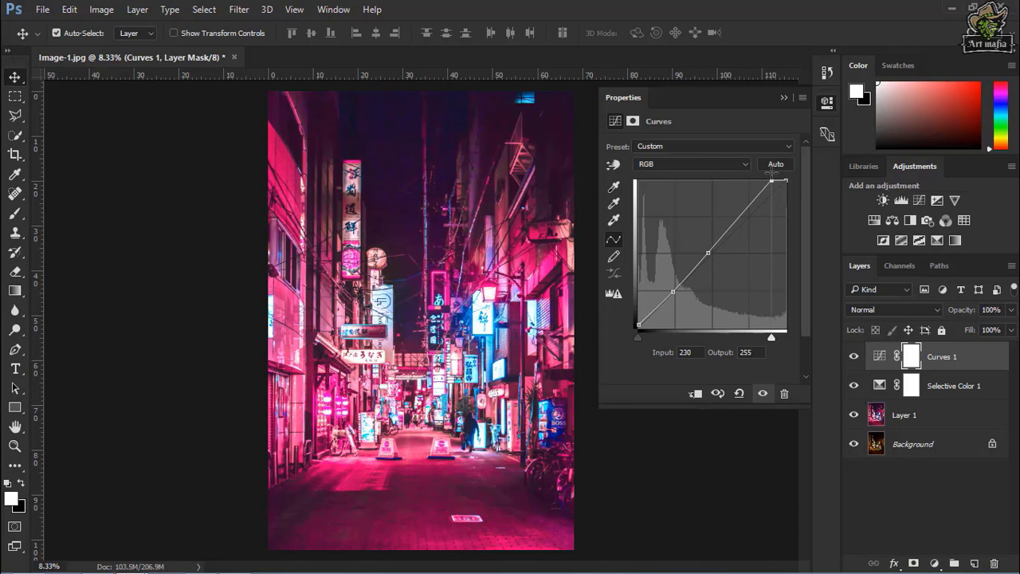
left_click(782, 97)
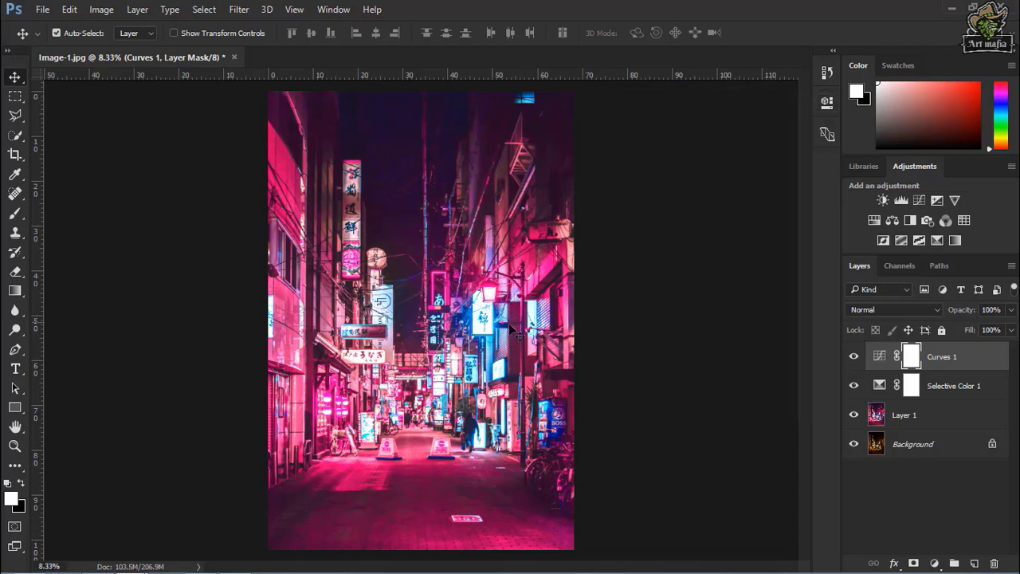
- On Layer 1, select Highlights with Color Range at Fuzziness 0 and Range 250
left_click(853, 356)
left_click(947, 420)
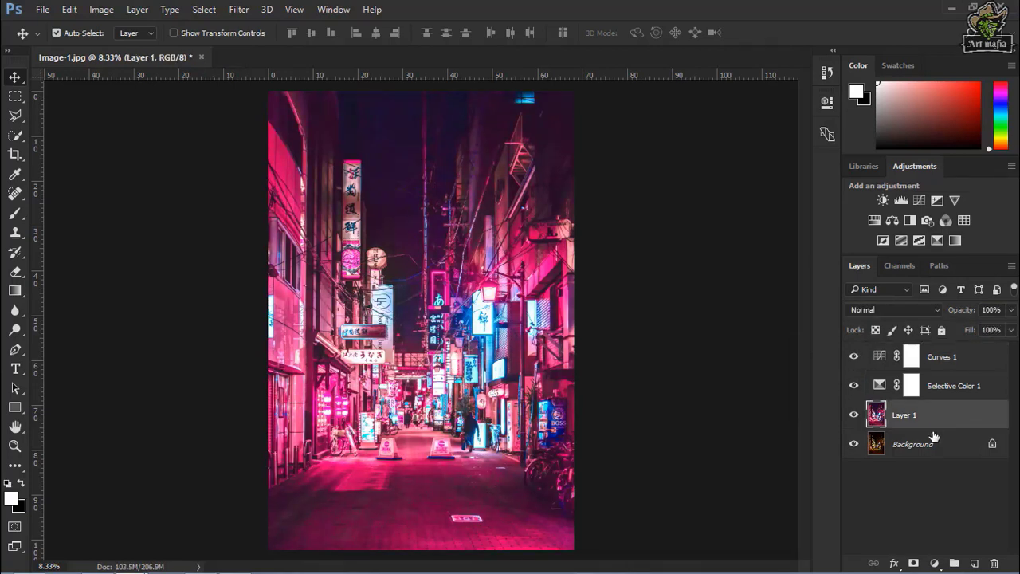
left_click(204, 9)
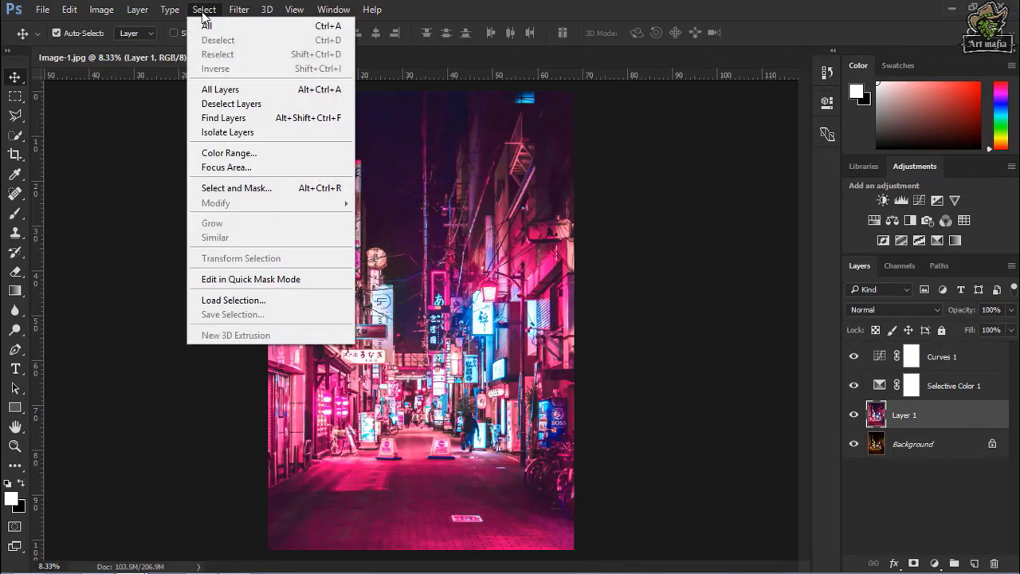
left_click(213, 154)
left_click(601, 71)
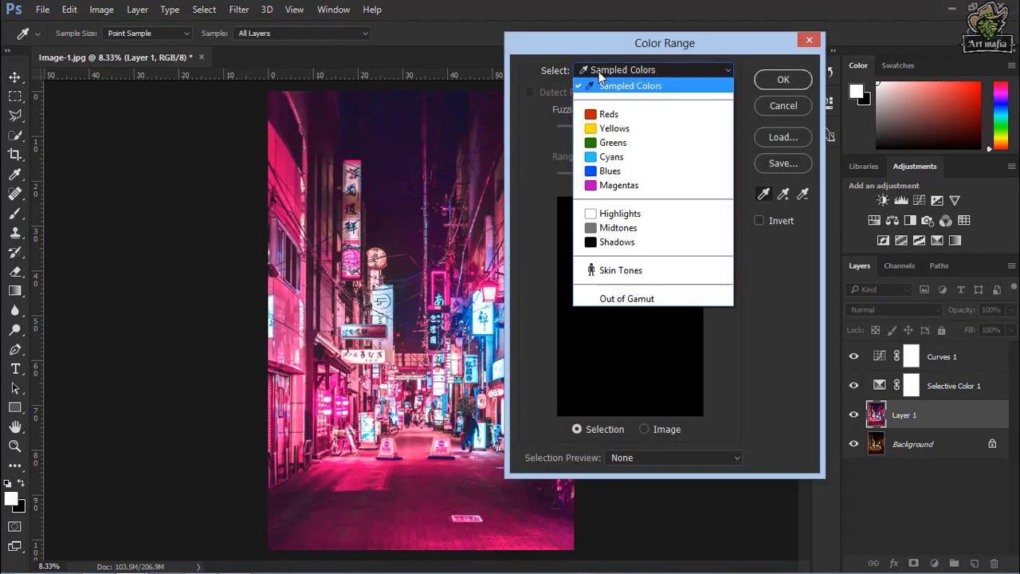
left_click(612, 215)
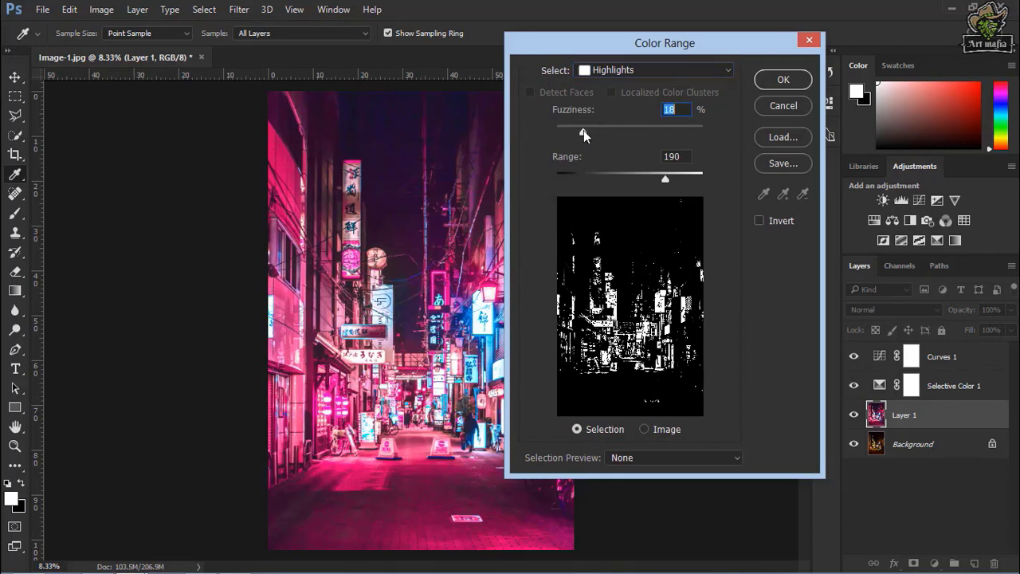
left_click_drag(584, 131, 550, 136)
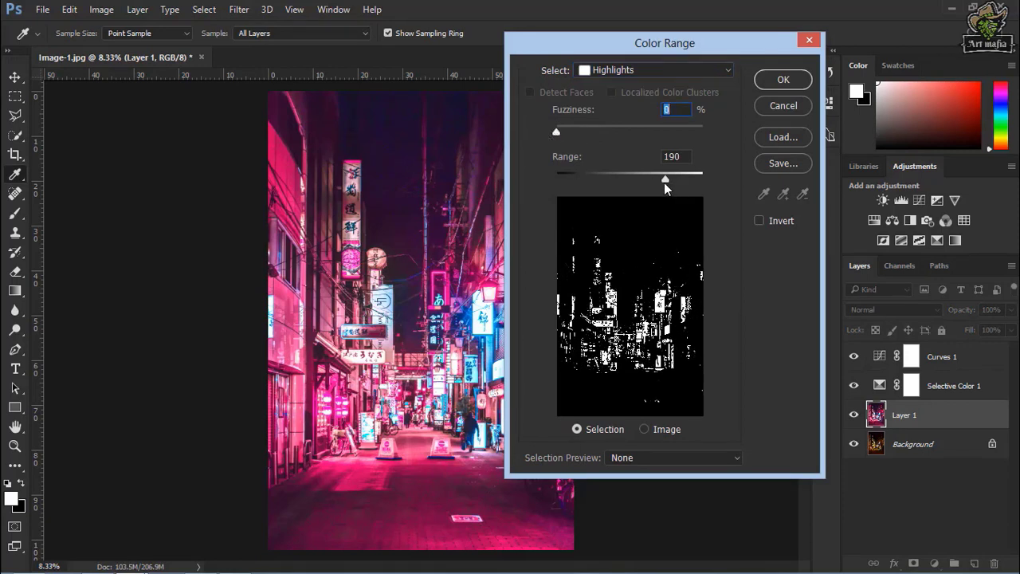
left_click_drag(665, 180, 700, 187)
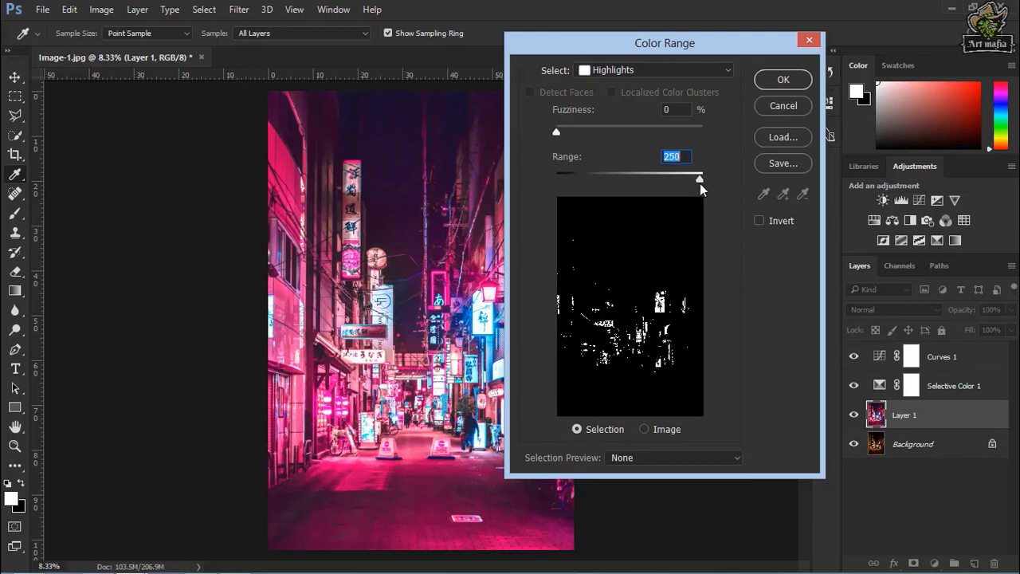
left_click(789, 83)
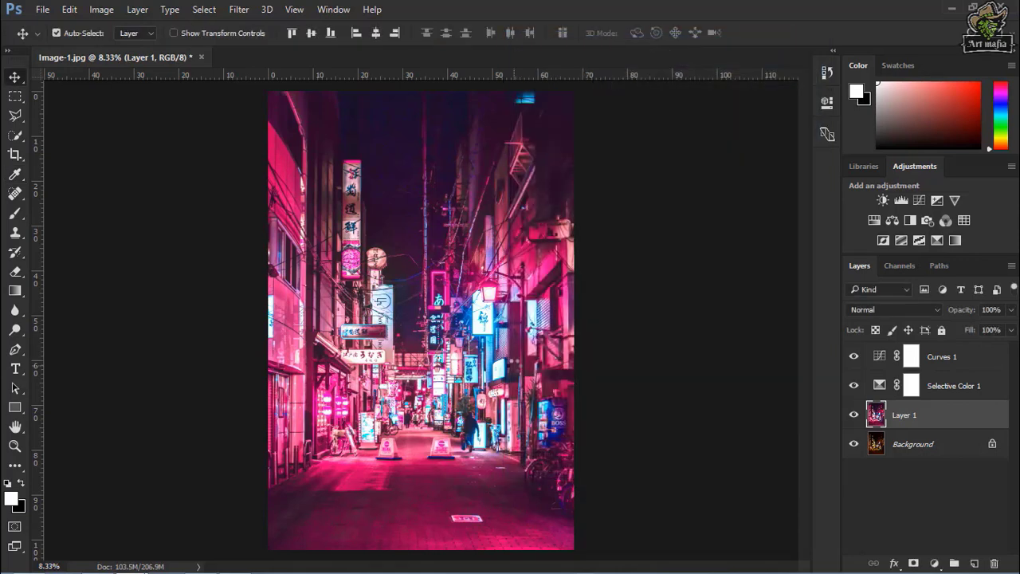
- Create Layer 2, fill the highlight selection with the foreground colour, and deselect
left_click(974, 563)
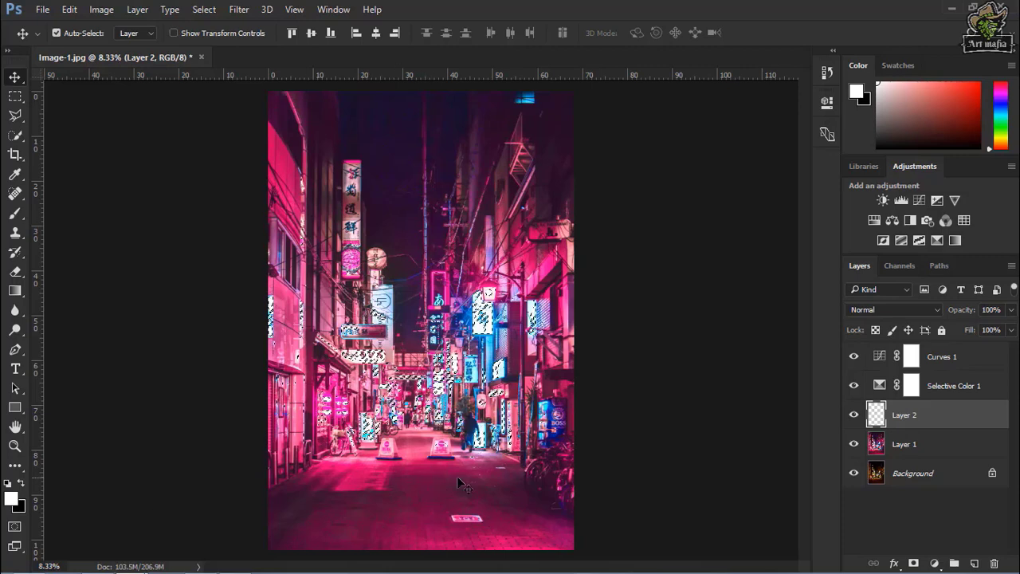
key("alt+BackSpace")
key("ctrl+d")
- Give Layer 2 an Outer Glow in pale blue 899ffd with a blue-to-transparent gradient
right_click(915, 416)
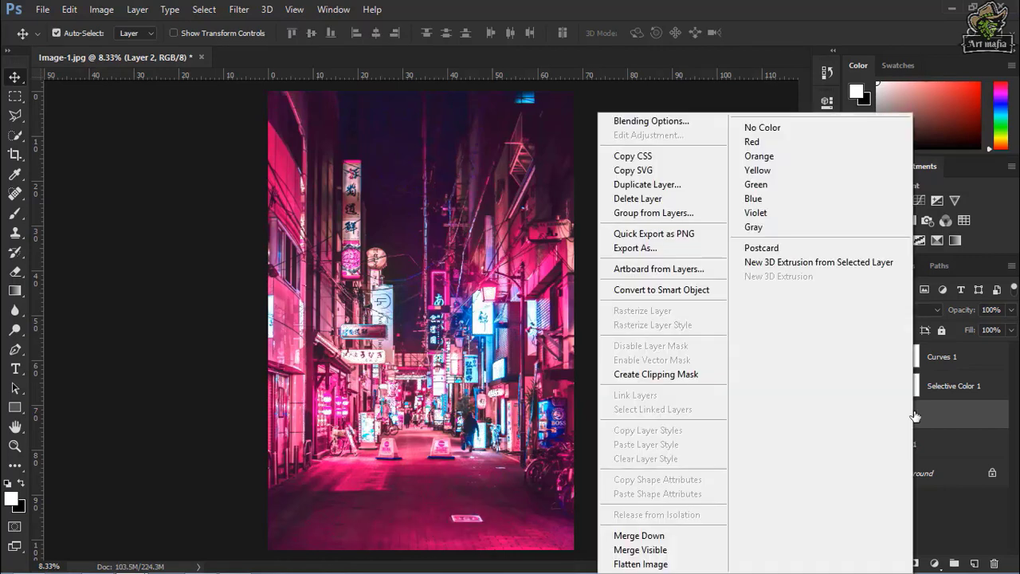
left_click(641, 122)
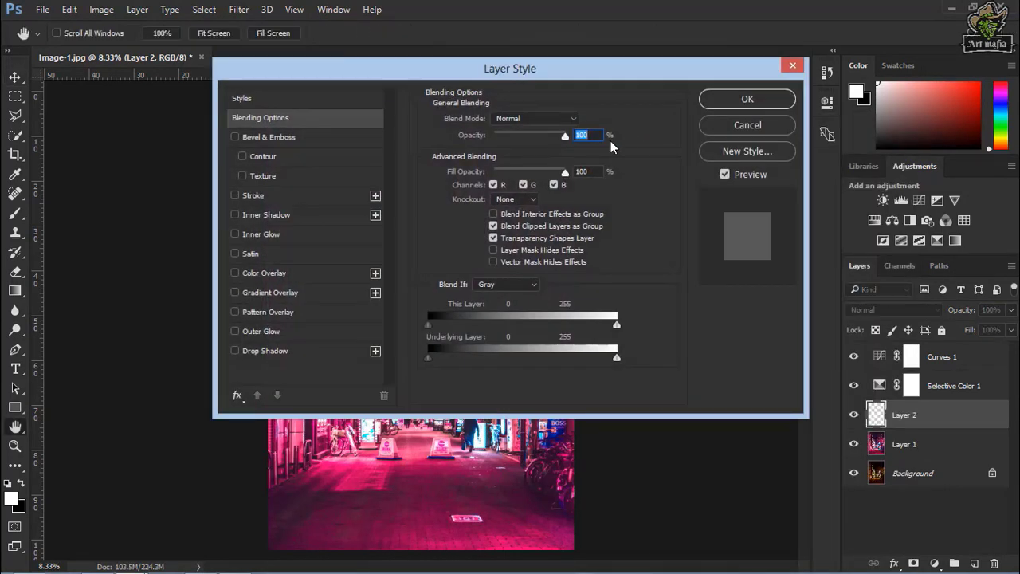
left_click(311, 332)
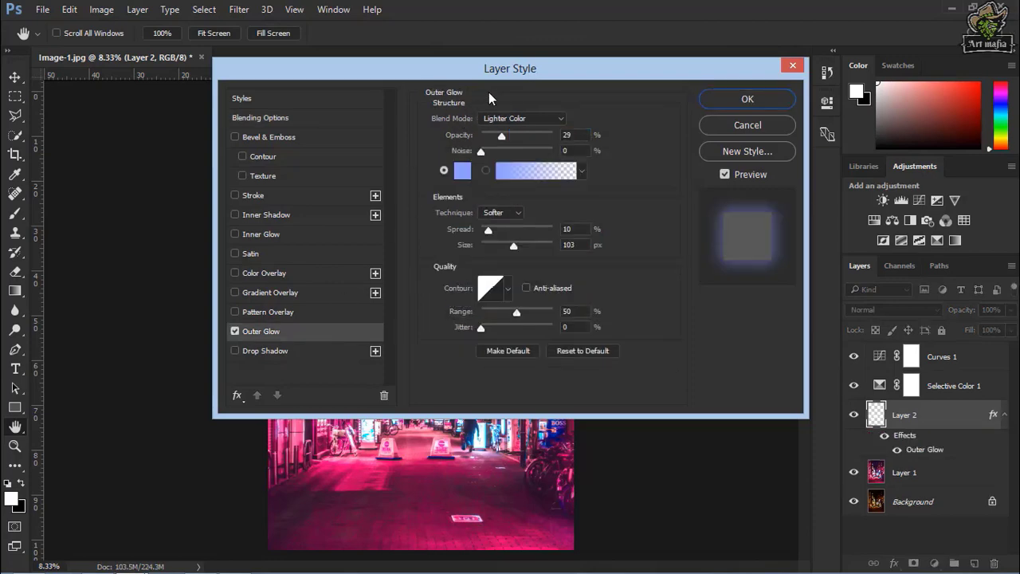
mouse_move(501, 74)
left_mouse_down()
mouse_move(494, 104)
mouse_move(662, 123)
mouse_move(765, 107)
left_mouse_up()
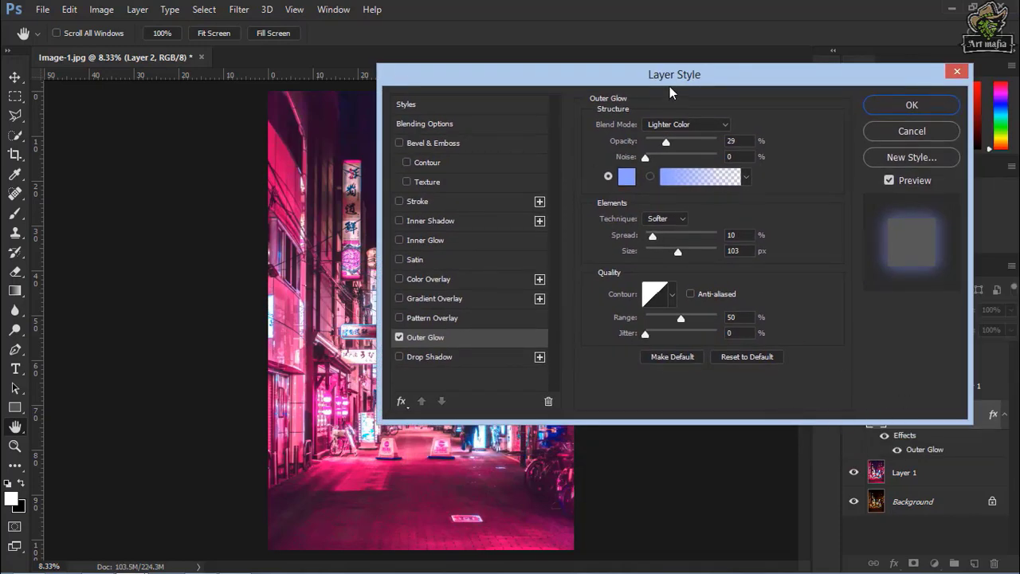
mouse_move(669, 76)
left_mouse_down()
mouse_move(870, 137)
mouse_move(748, 129)
left_mouse_up()
left_click(708, 225)
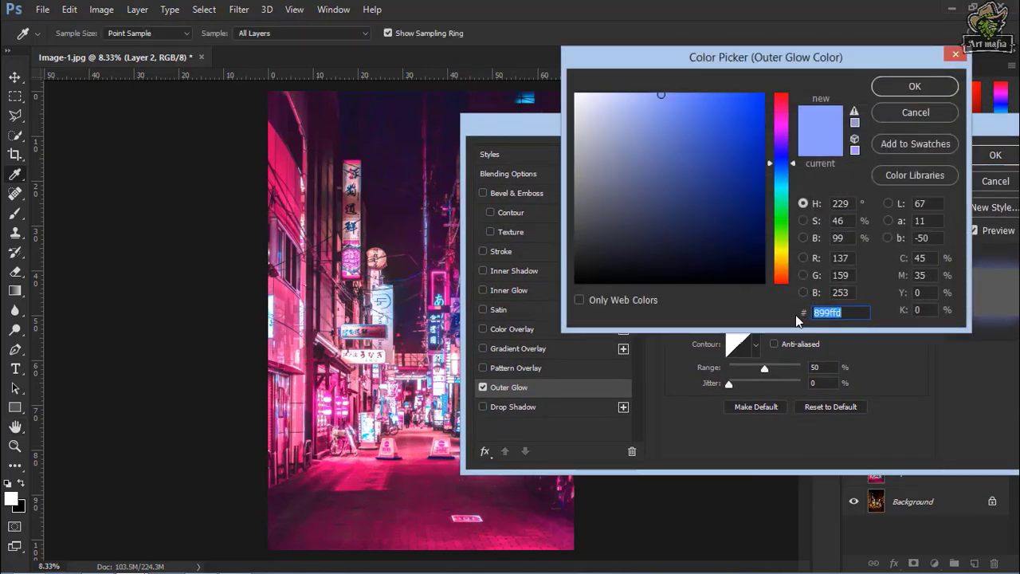
left_click(904, 86)
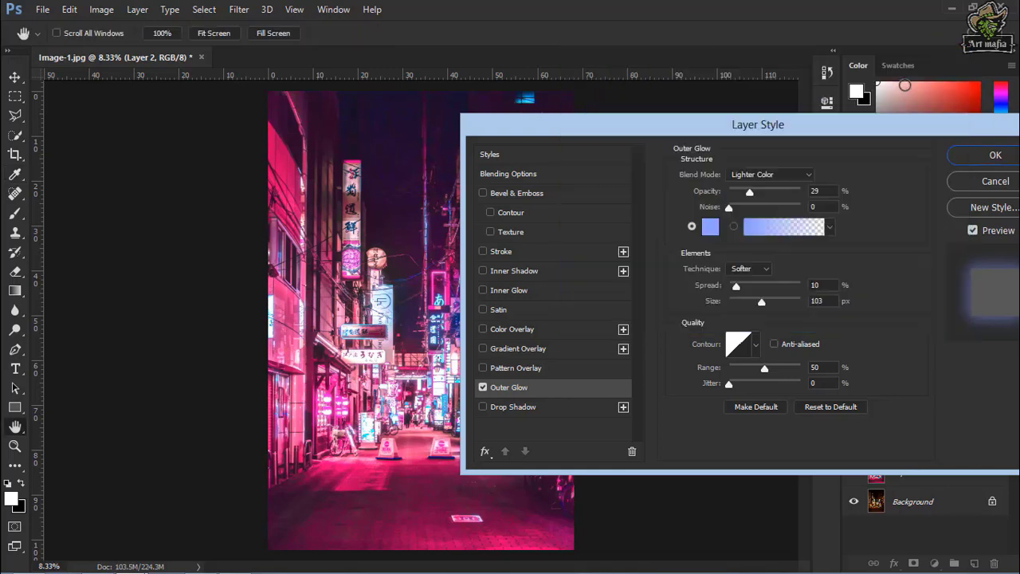
left_click(787, 232)
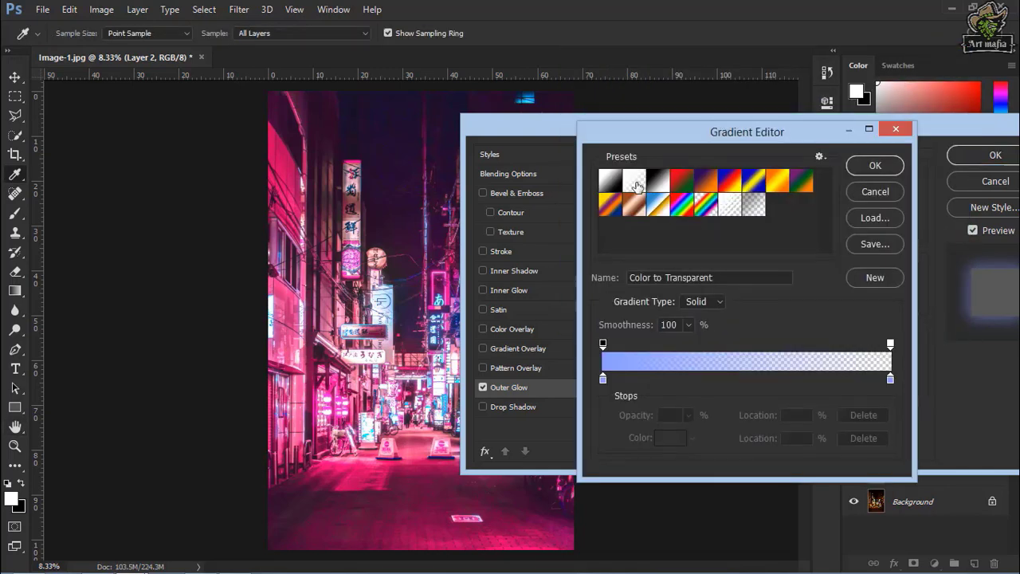
left_click(874, 165)
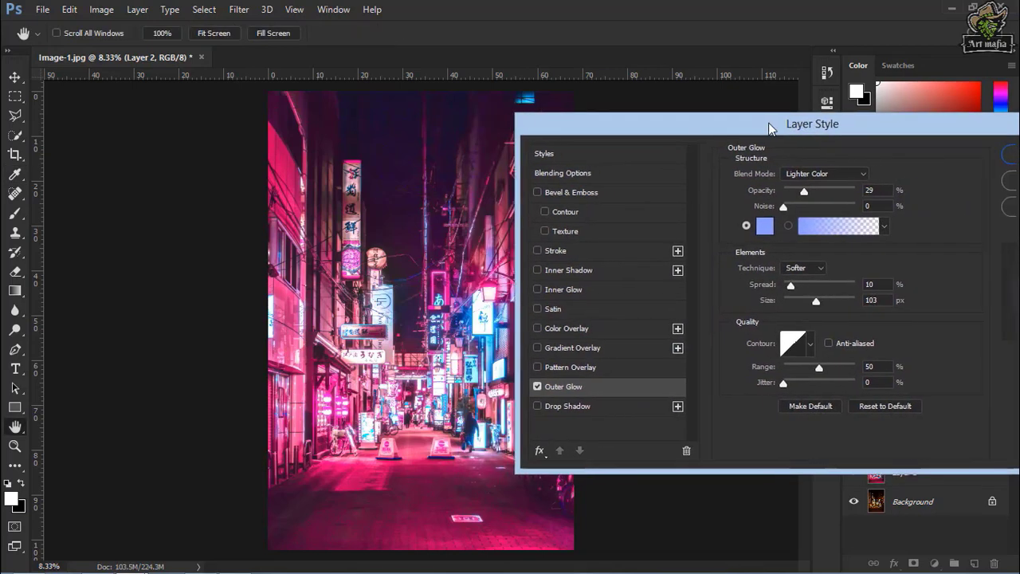
- Widen the glow's spread to 10%, raise its opacity to 38, and apply it
left_click_drag(769, 132, 757, 176)
left_click(961, 276)
left_click(961, 276)
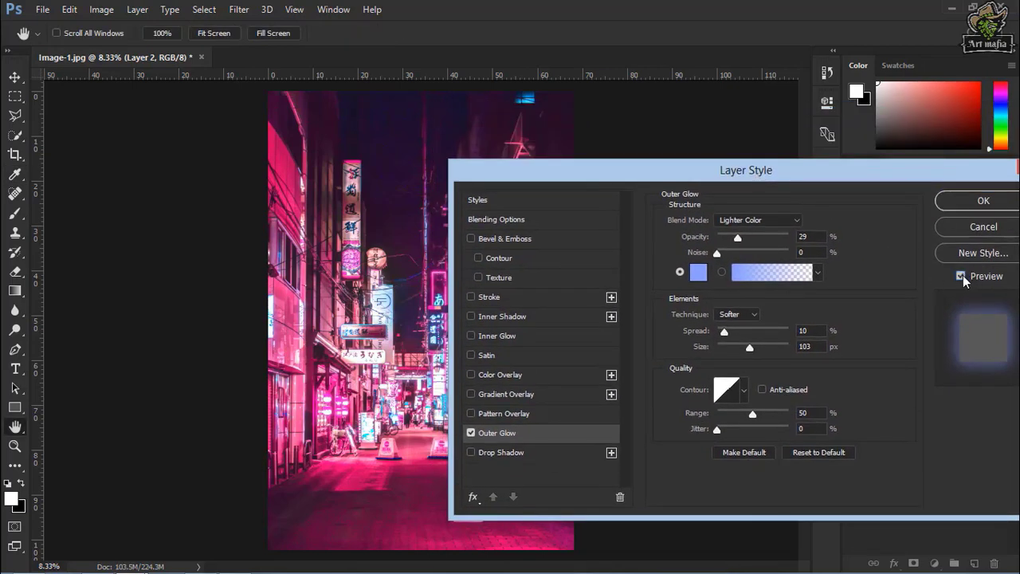
left_click(961, 275)
left_click_drag(725, 331, 728, 341)
left_click_drag(728, 341, 725, 345)
mouse_move(737, 236)
left_mouse_down()
mouse_move(759, 238)
mouse_move(744, 248)
left_mouse_up()
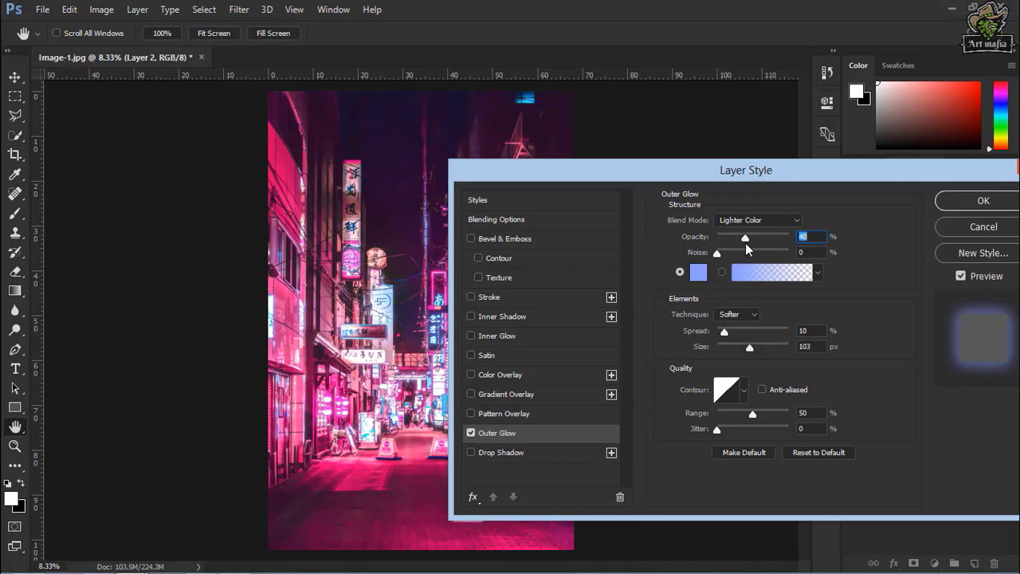
left_click_drag(747, 169, 687, 125)
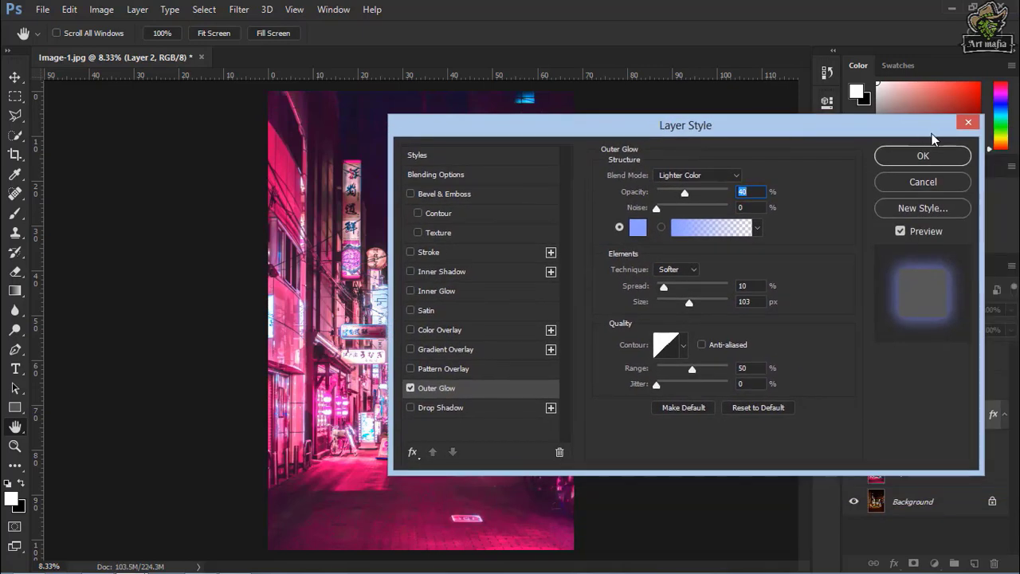
left_click(917, 156)
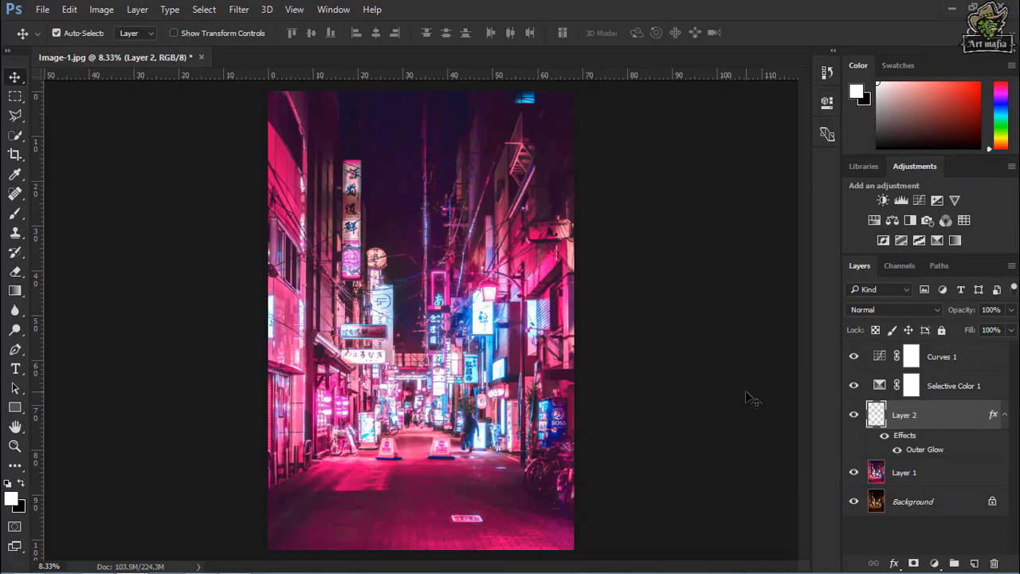
- Add a Gradient Fill layer above Curves 1, starting from the Foreground to Background gradient
left_click(960, 363)
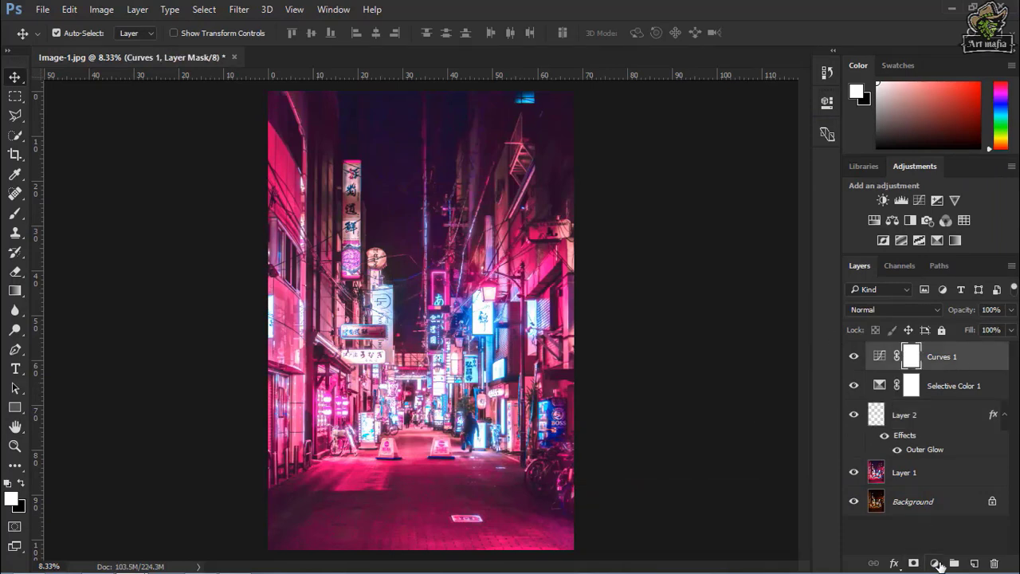
left_click(936, 564)
left_click(914, 252)
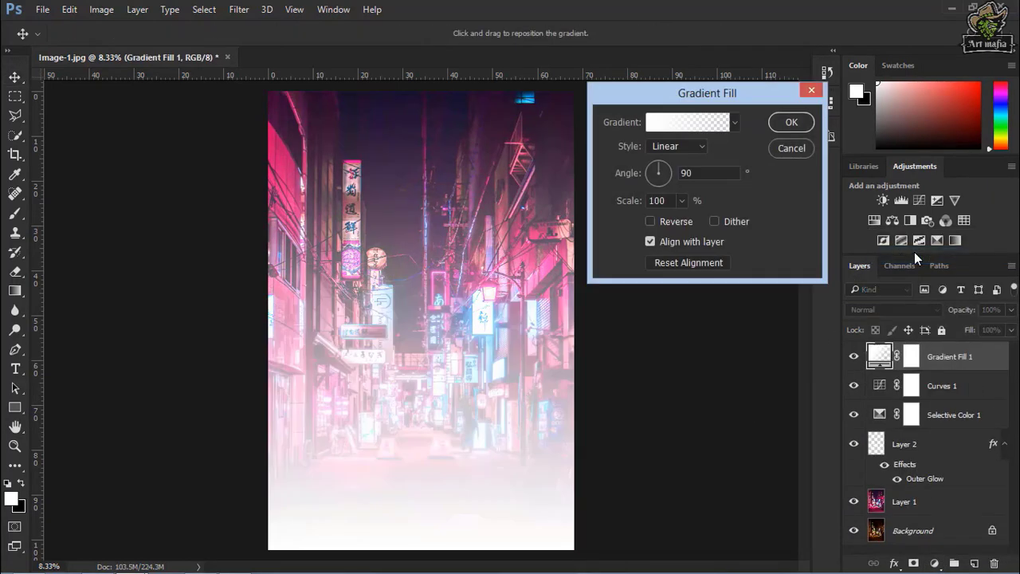
left_click(669, 125)
left_click(610, 181)
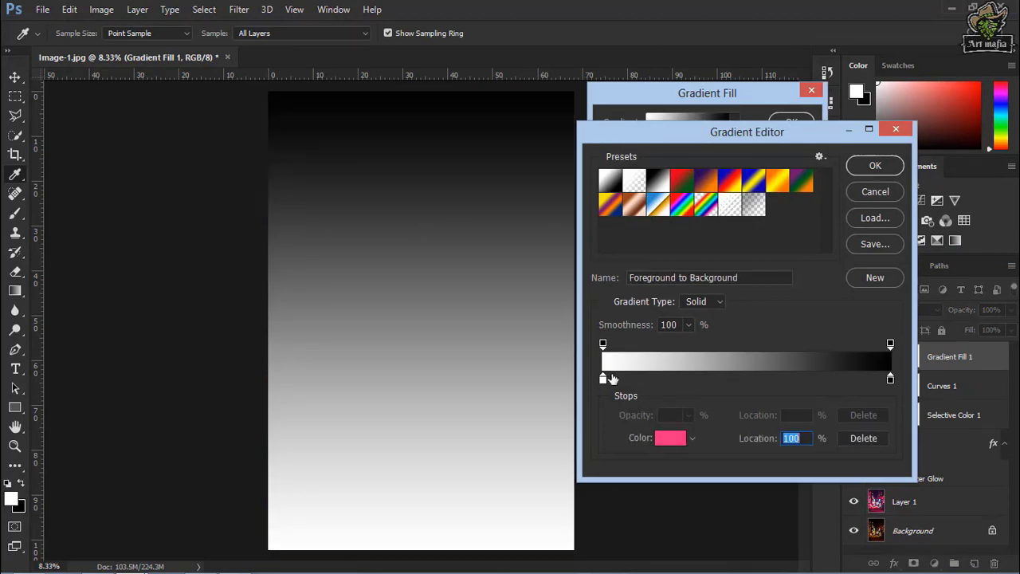
- Set the gradient stops to cyan 67f9ff on the left and pink f0317b on the right
left_click(603, 380)
double_click(603, 379)
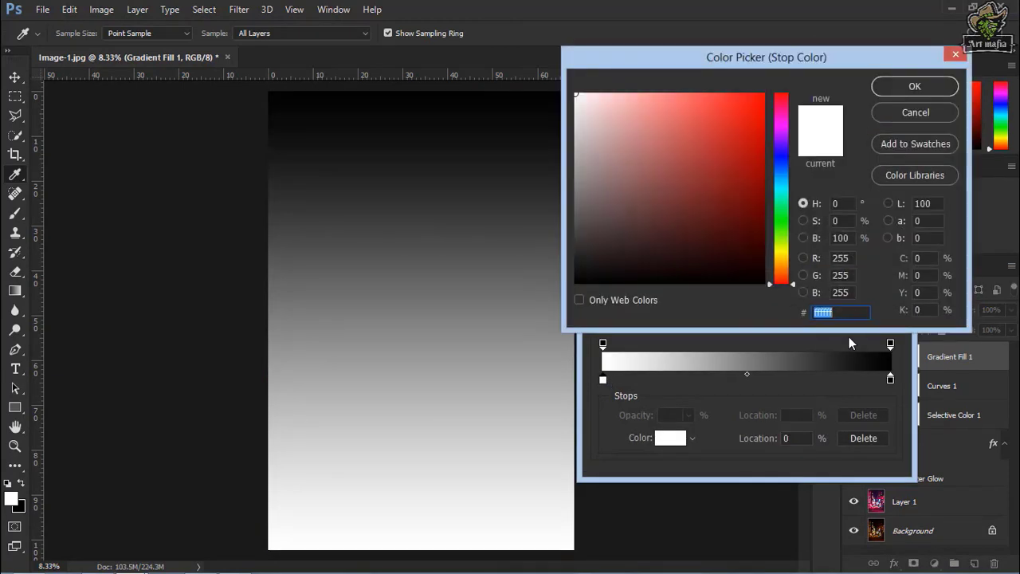
type("000")
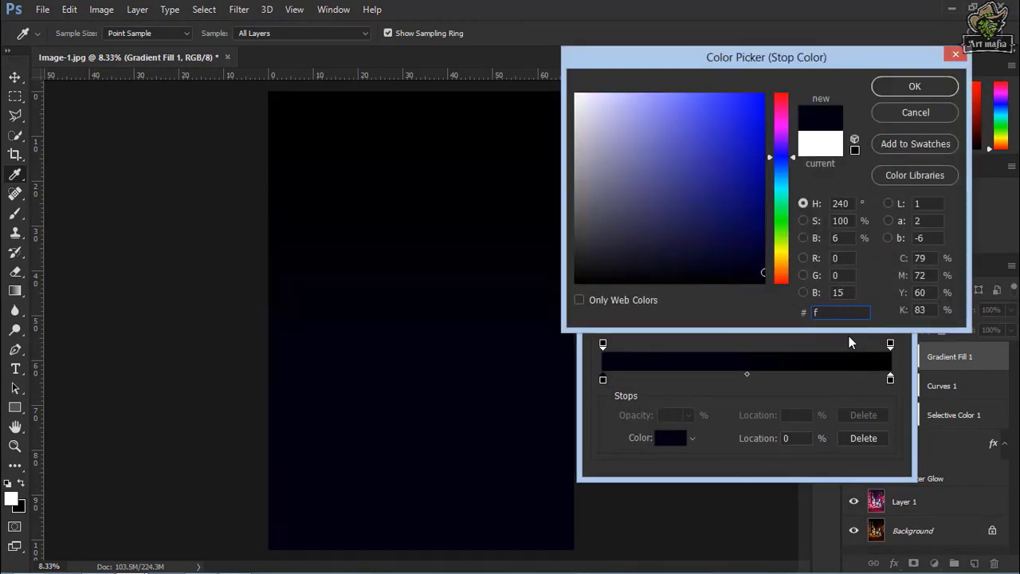
key("BackSpace")
key("BackSpace")
key("BackSpace")
type("6")
type("7")
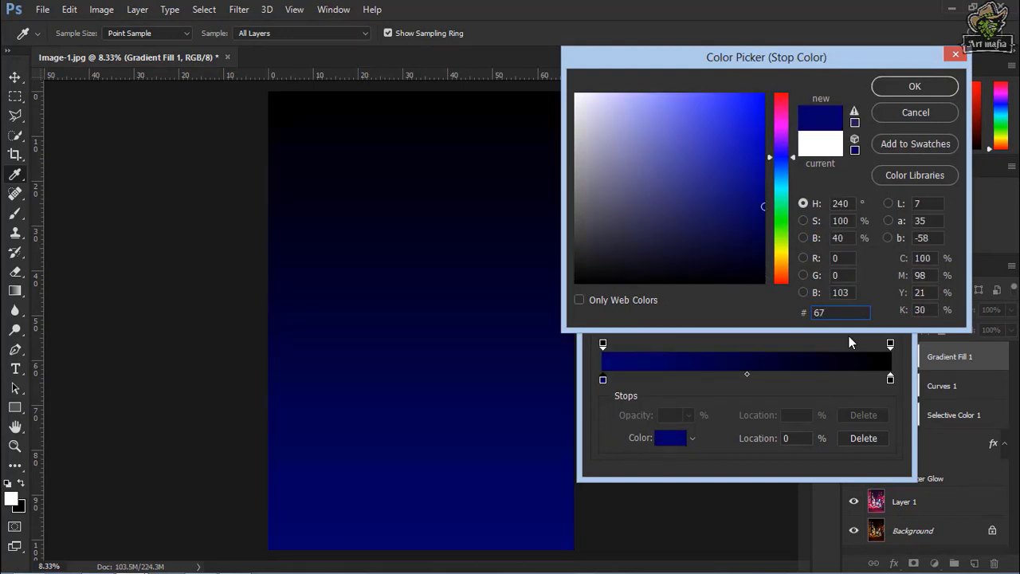
type("f9")
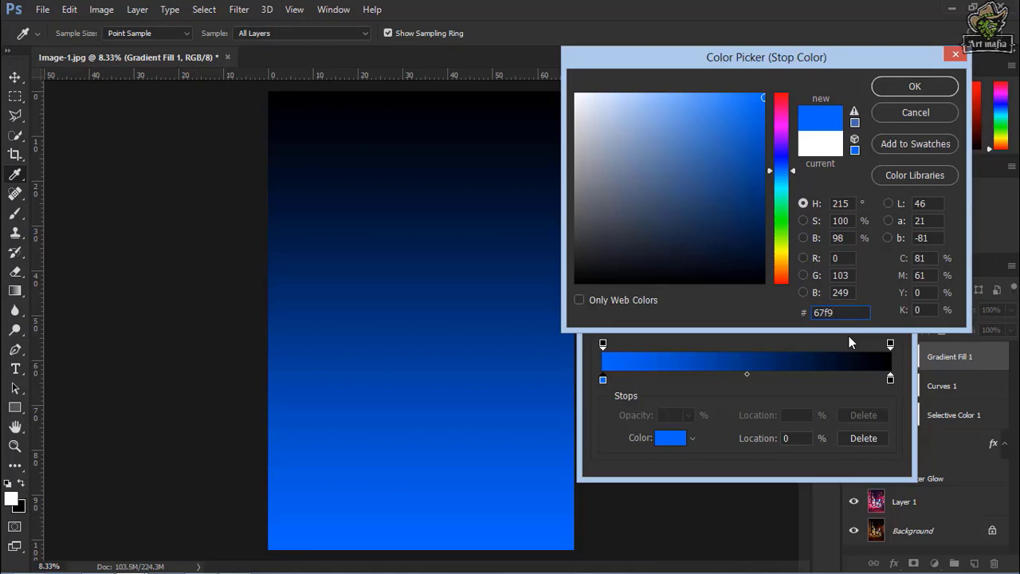
type("ff")
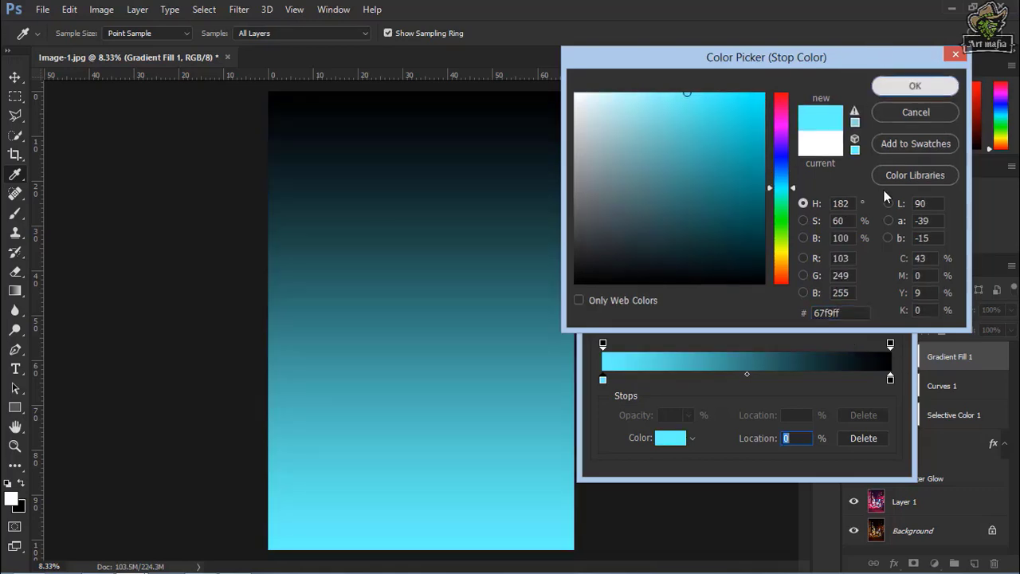
key("Return")
double_click(890, 380)
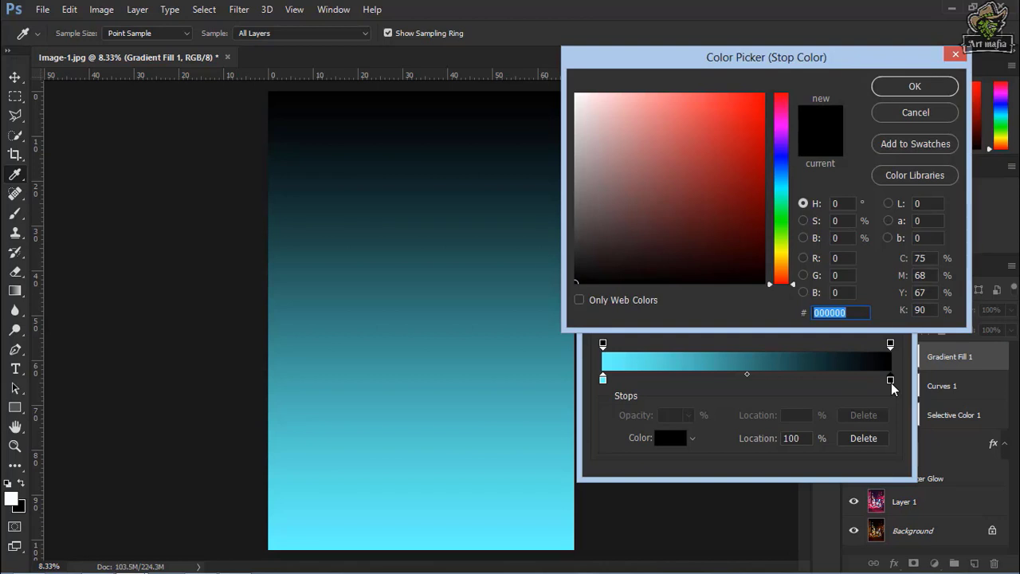
type("f03")
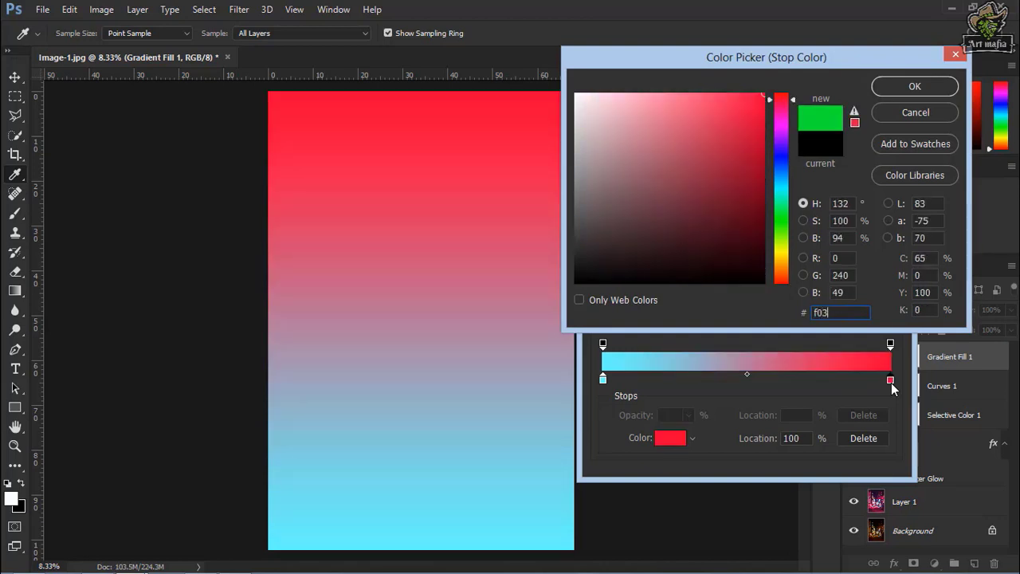
type("17")
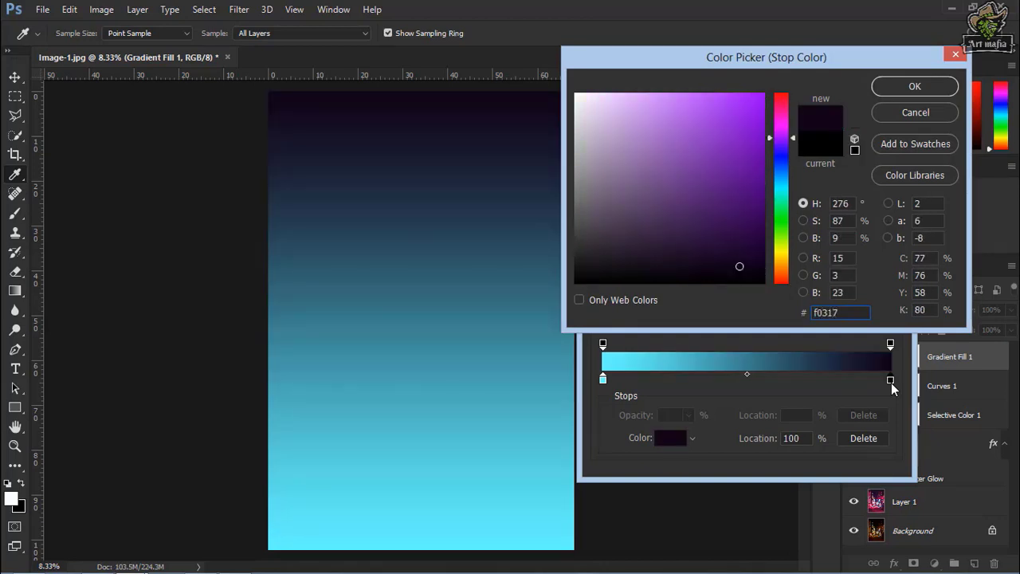
type("b")
left_click(918, 89)
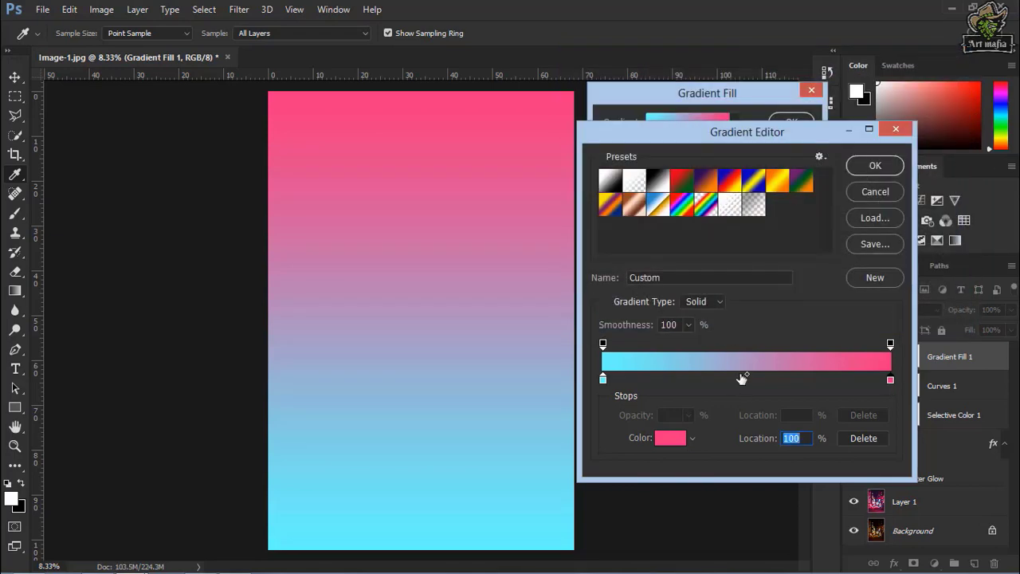
left_click(872, 170)
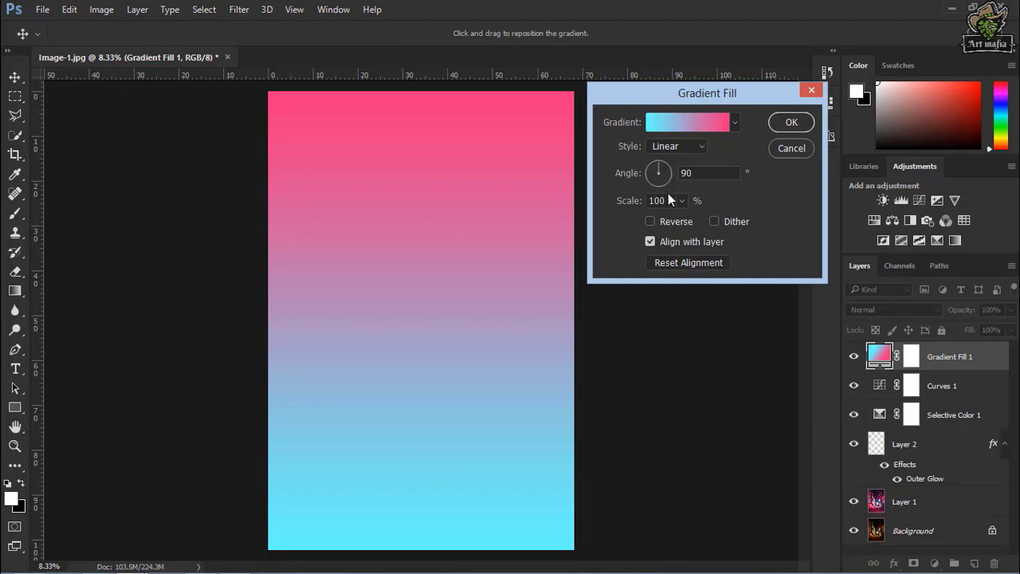
- Blend Gradient Fill 1 in Overlay mode at about 21% opacity
left_click(776, 122)
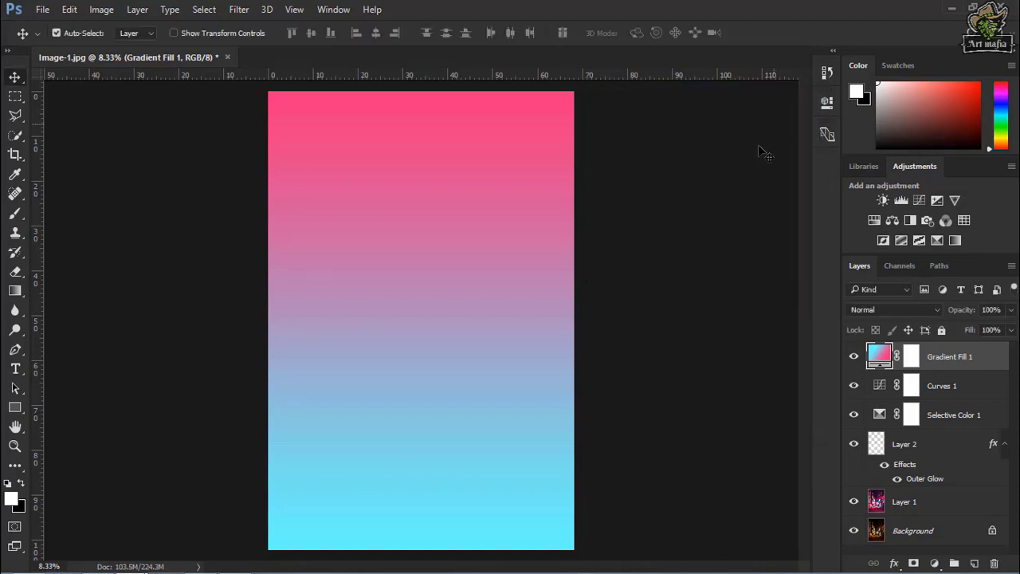
left_click(892, 308)
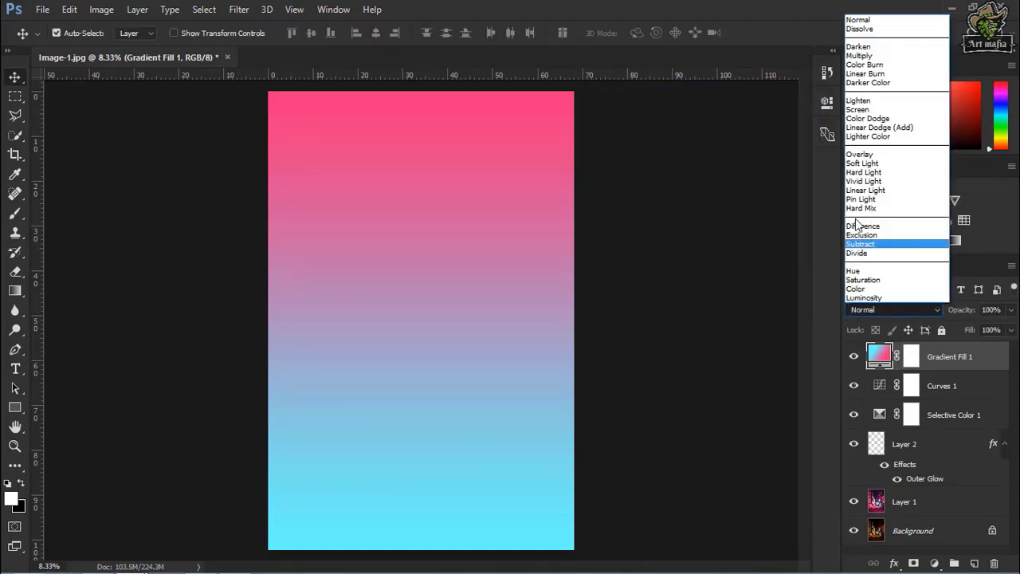
left_click(855, 156)
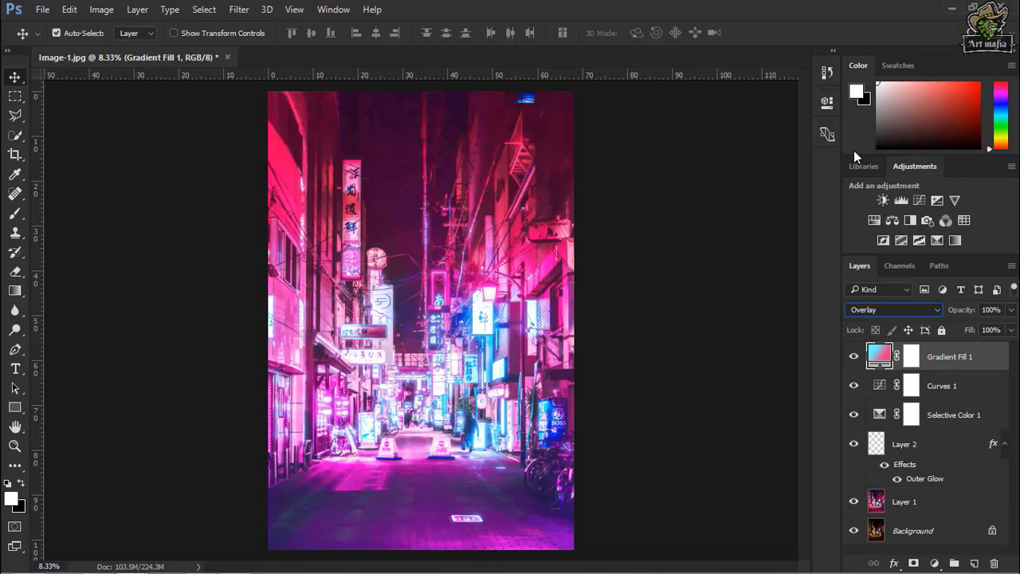
left_click(1010, 310)
left_click(956, 329)
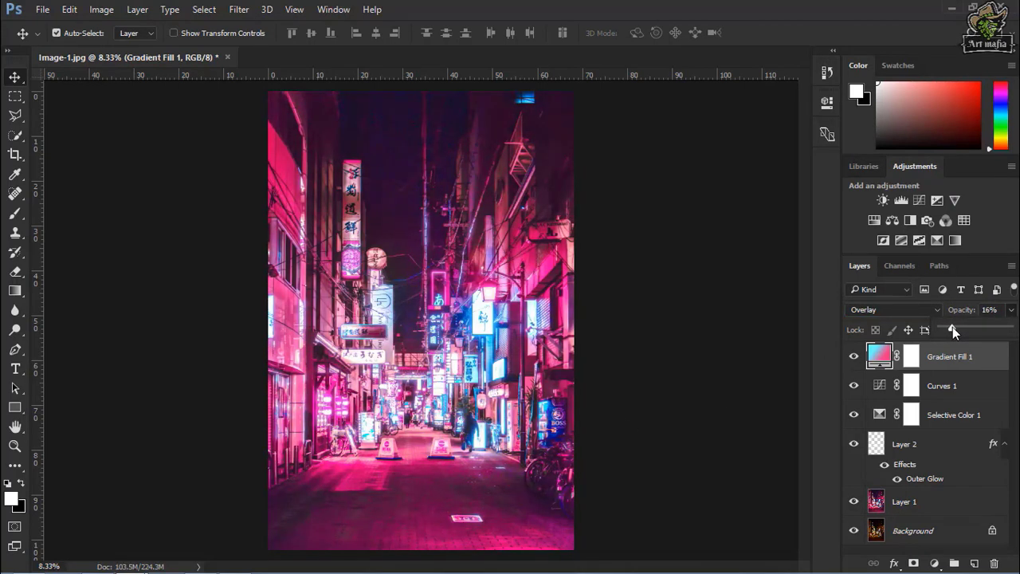
left_click(853, 360)
left_click(852, 360)
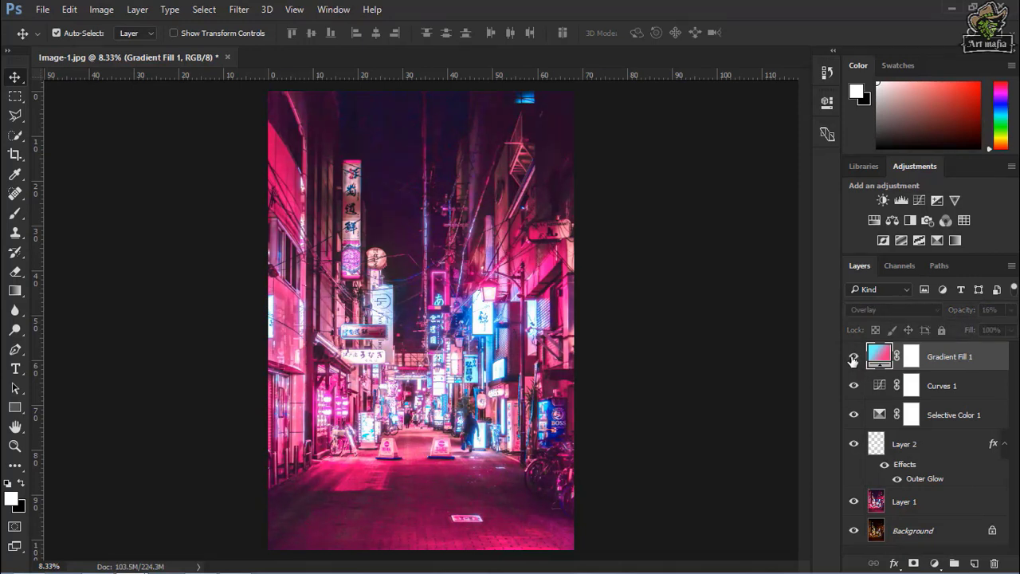
left_click(1011, 310)
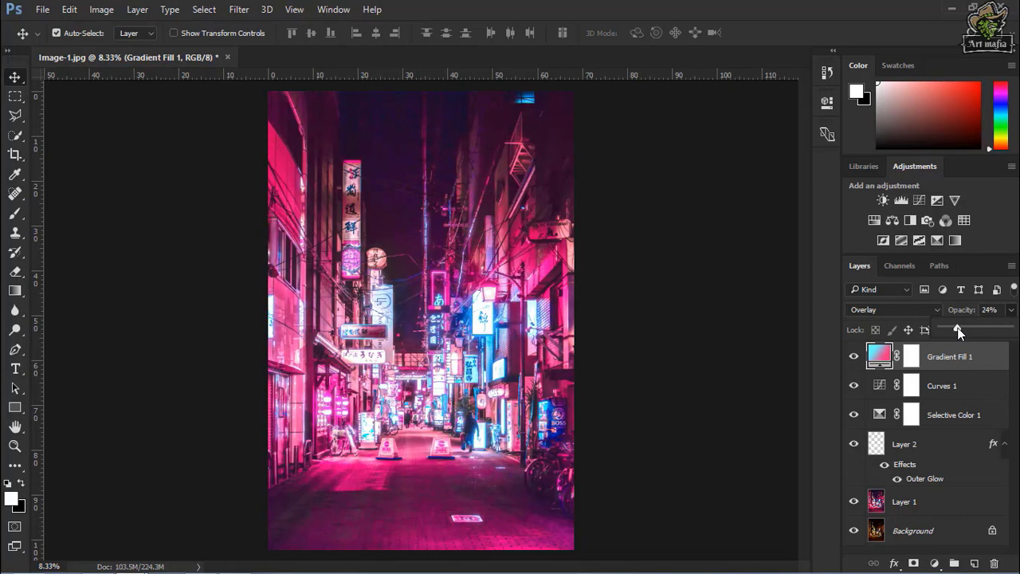
left_click_drag(958, 332, 957, 332)
left_click(853, 359)
left_click(852, 358)
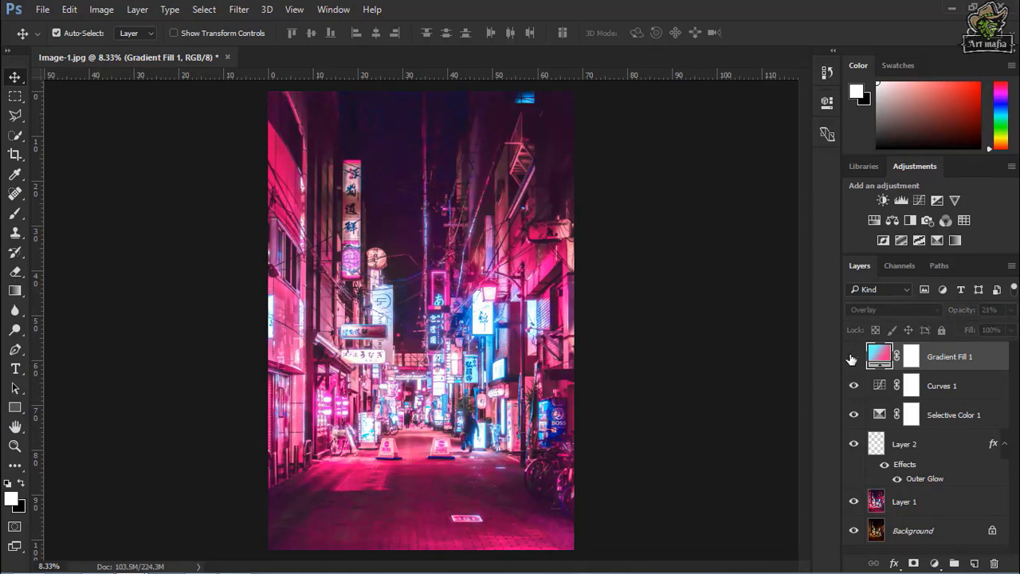
left_click(905, 451)
- Lower Layer 2's opacity to 75%
left_click(1011, 310)
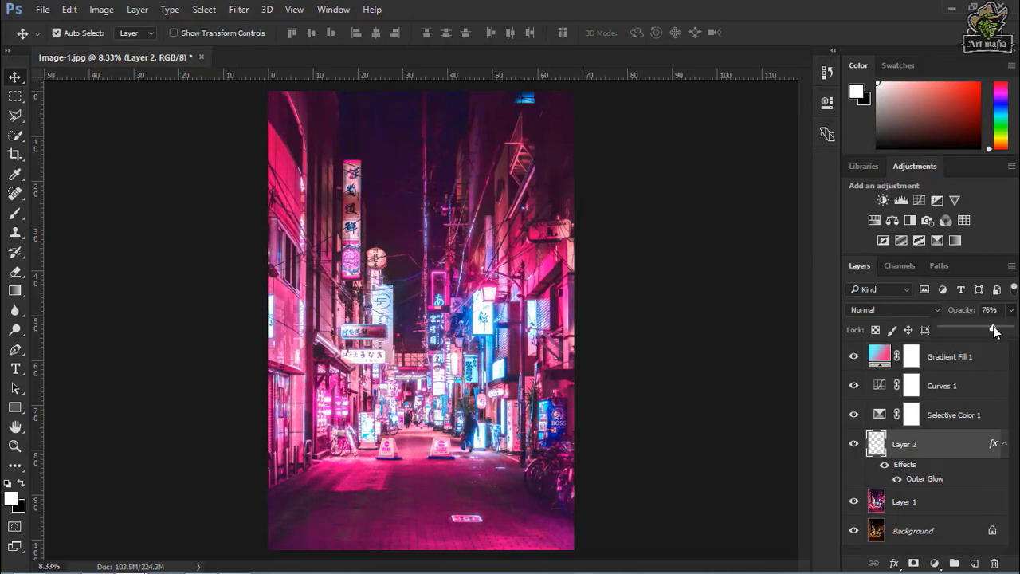
mouse_move(994, 330)
left_mouse_down()
mouse_move(948, 330)
mouse_move(993, 333)
left_mouse_up()
left_click(1011, 310)
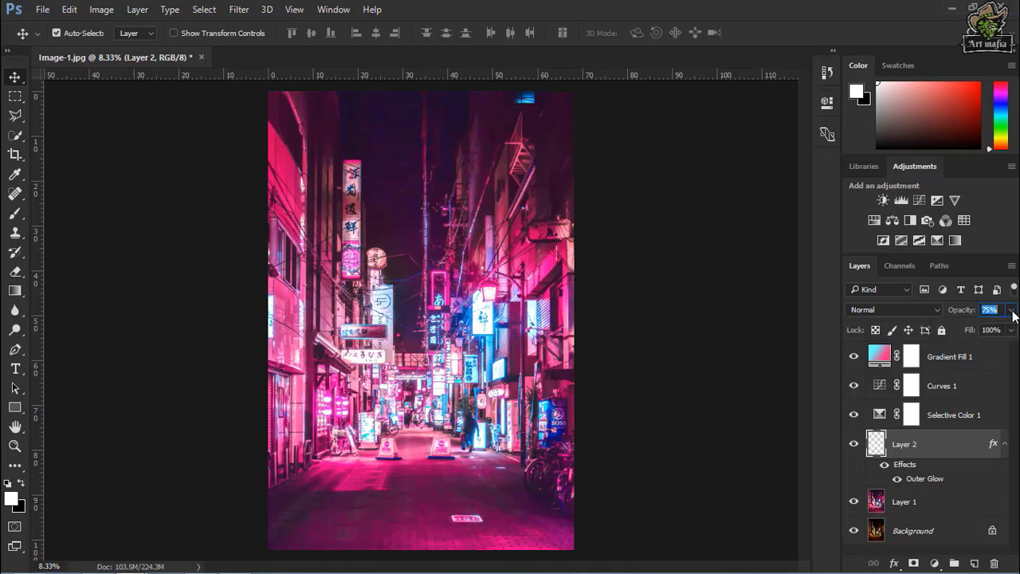
- Add an Exposure layer with raised Gamma Correction and move it above Gradient Fill 1
left_click(934, 562)
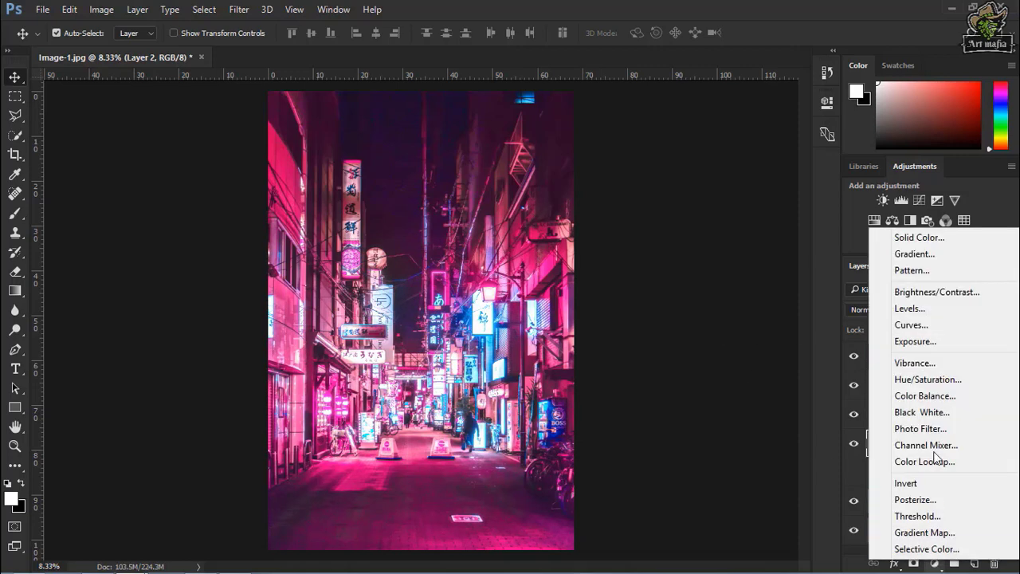
left_click(914, 341)
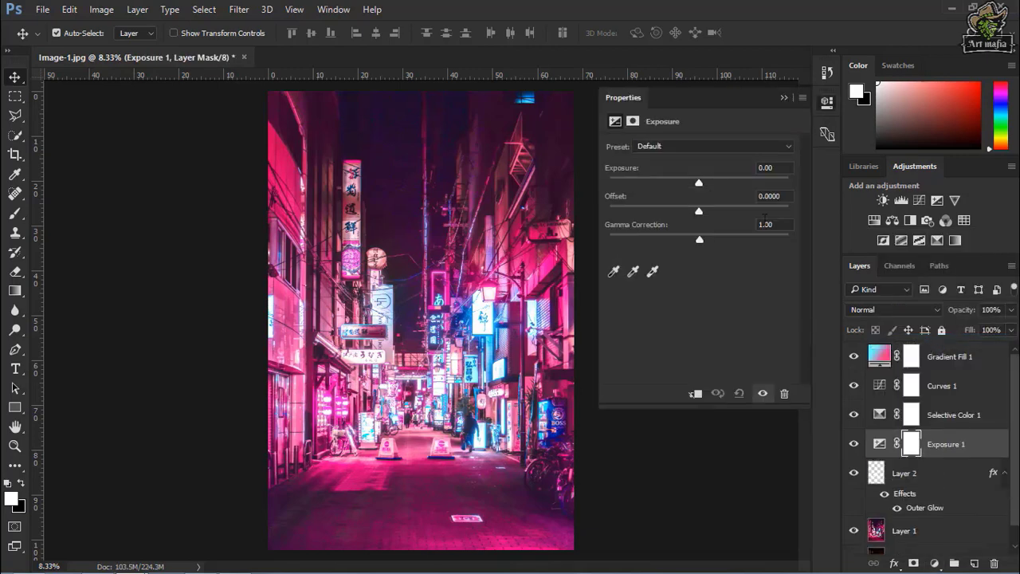
mouse_move(701, 238)
left_mouse_down()
mouse_move(684, 238)
mouse_move(695, 239)
left_mouse_up()
left_click(782, 98)
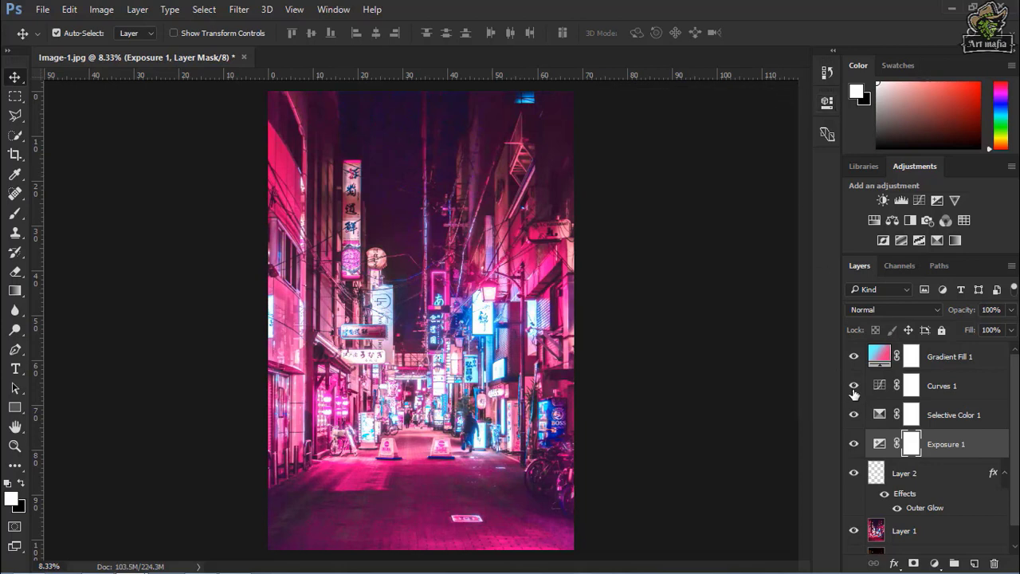
left_click_drag(944, 391, 934, 344)
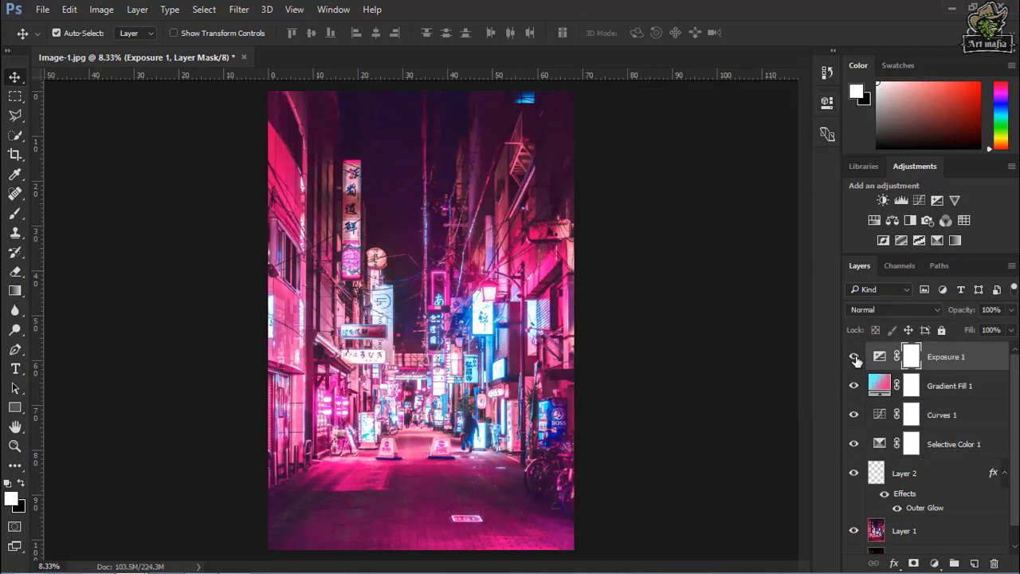
left_click(855, 356)
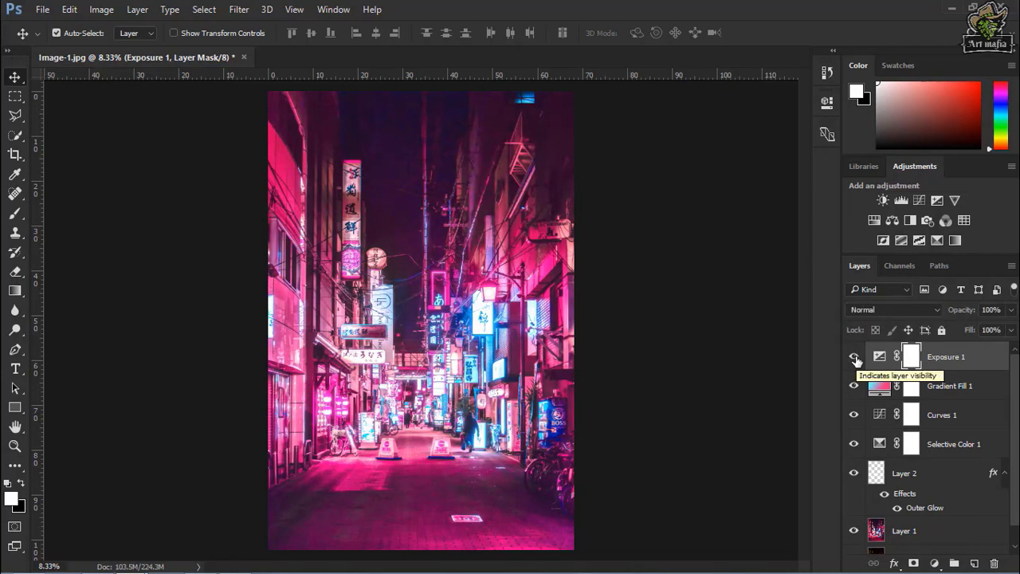
- Stamp all visible layers into a new merged Layer 3 with Ctrl+Alt+Shift+E
left_click(967, 368)
key("ctrl")
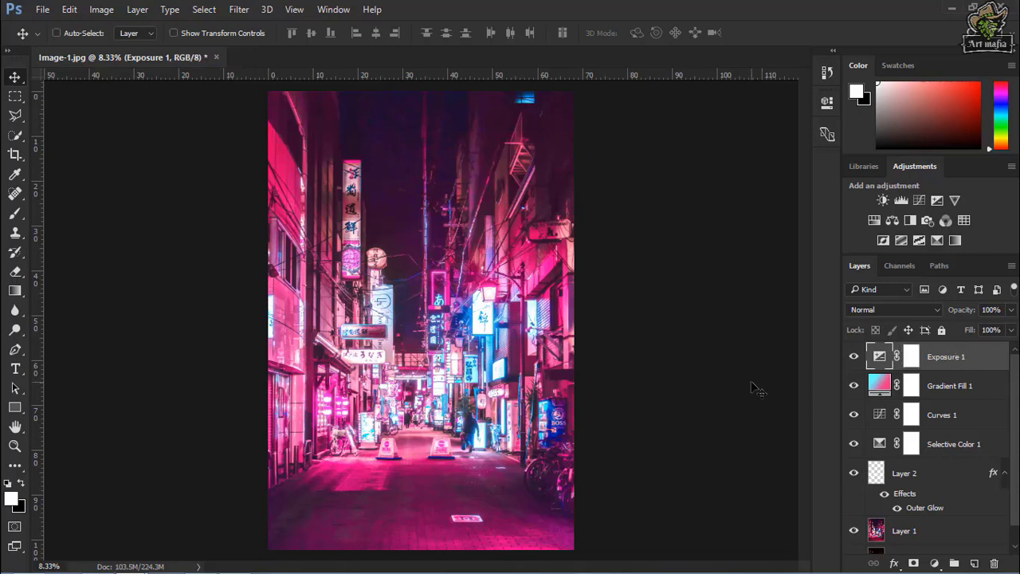
key("ctrl+alt+shift+e")
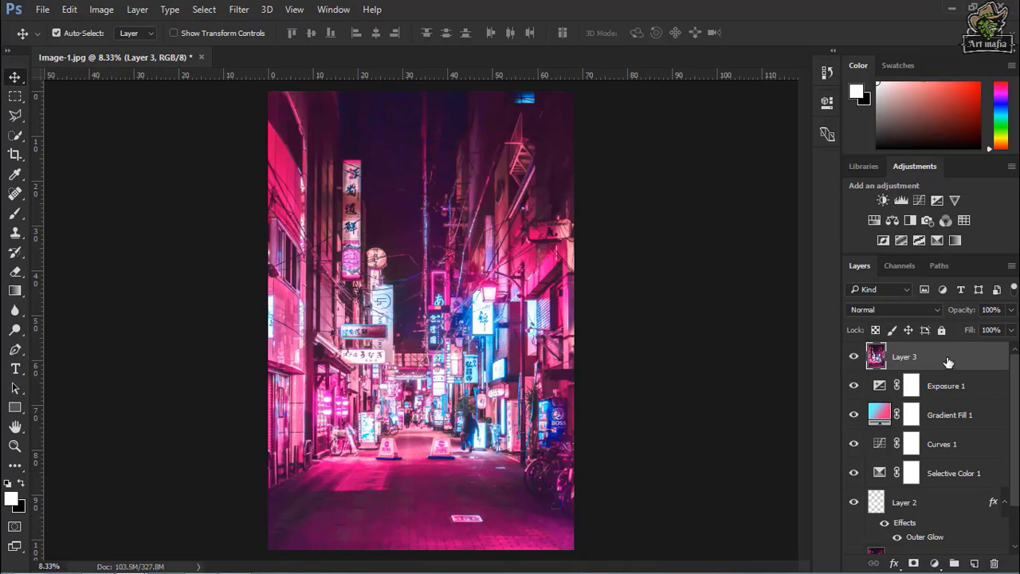
- Group Layer 3 down through Layer 1 into Group 1, keeping Layer 3 selected
scroll(947, 374, "down", 1)
scroll(940, 422, "down", 1)
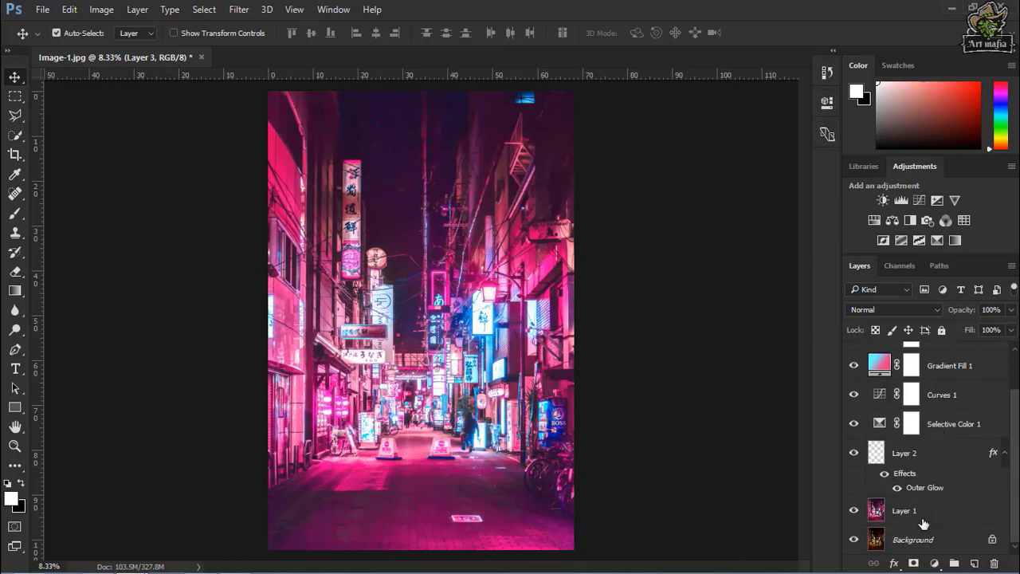
left_click(922, 520, "shift")
scroll(902, 418, "up", 2)
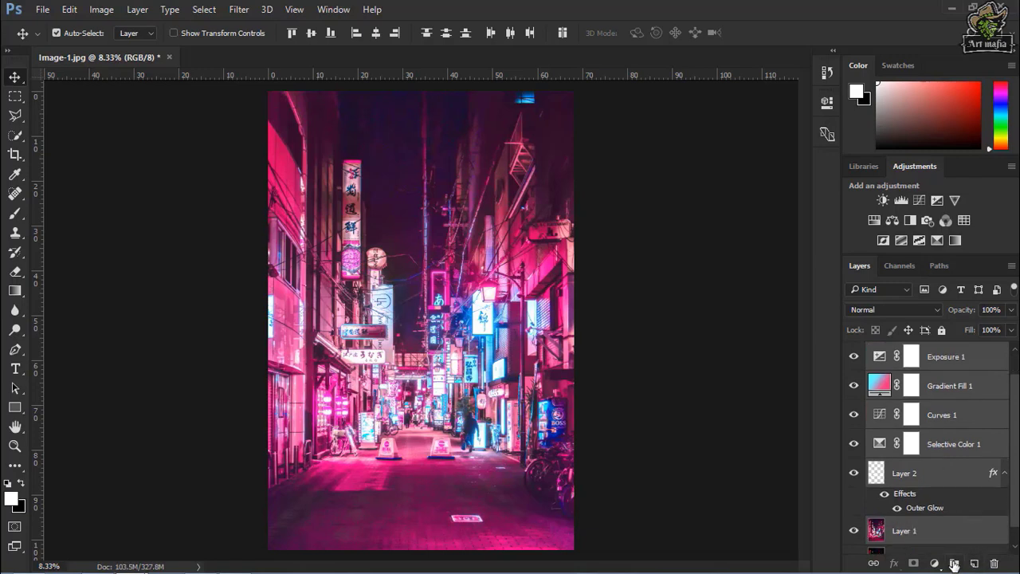
left_click_drag(906, 408, 954, 564)
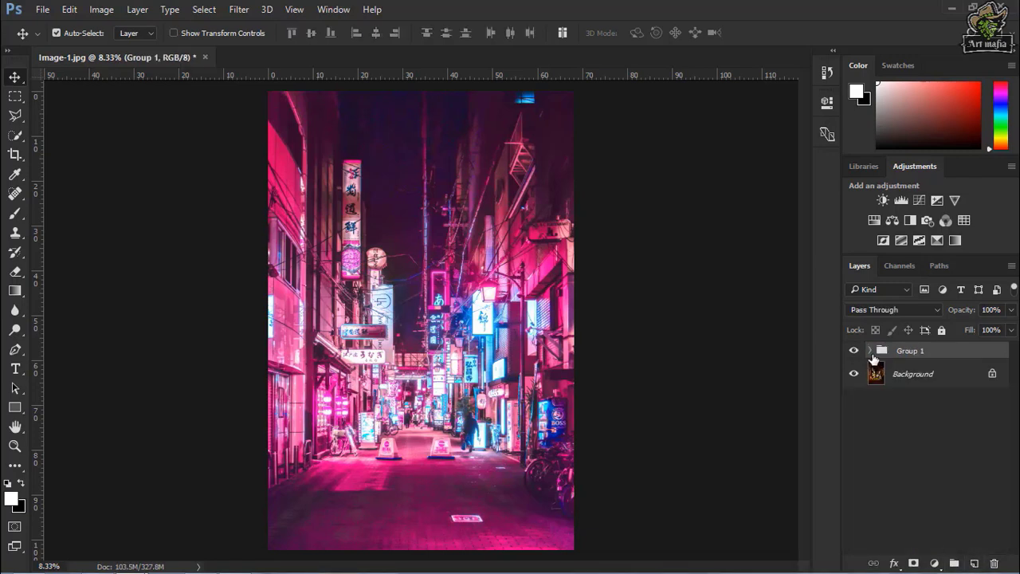
left_click(870, 351)
left_click(920, 376)
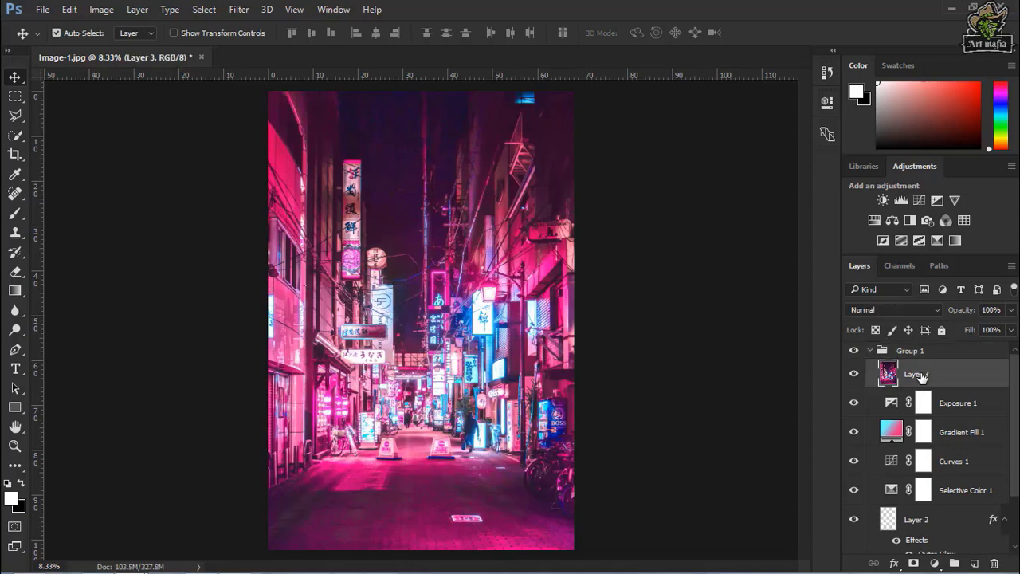
- Run the Camera Raw Filter on Layer 3 with Contrast +20 and Shadows +14
left_click(239, 10)
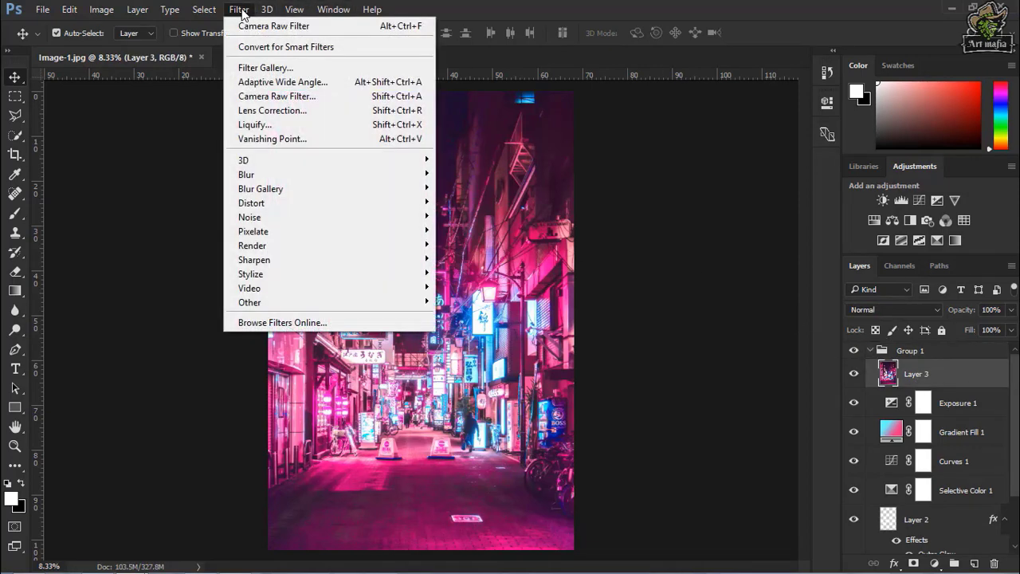
left_click(274, 96)
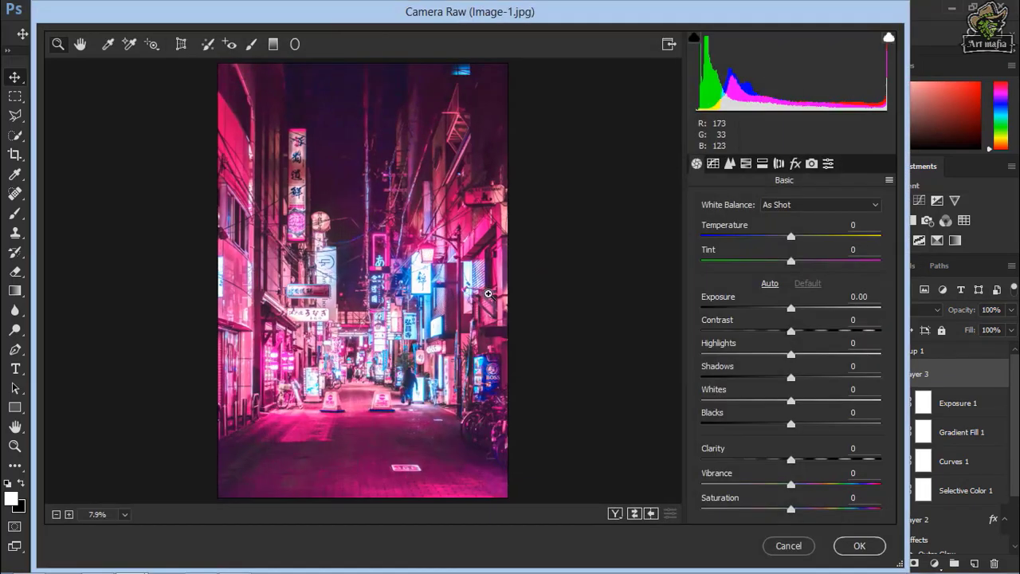
left_click(790, 331)
left_click_drag(790, 331, 819, 351)
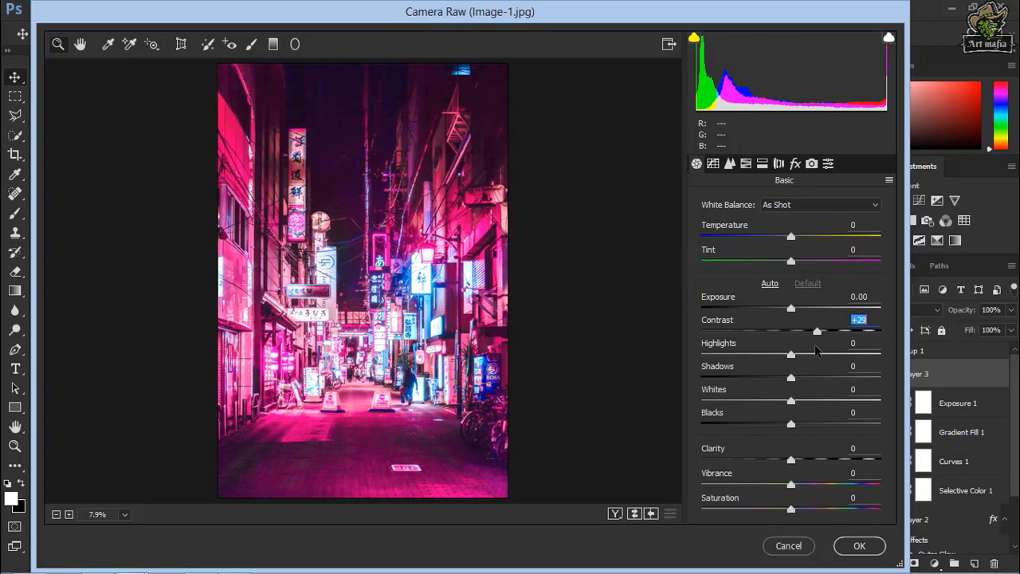
left_click_drag(819, 350, 808, 352)
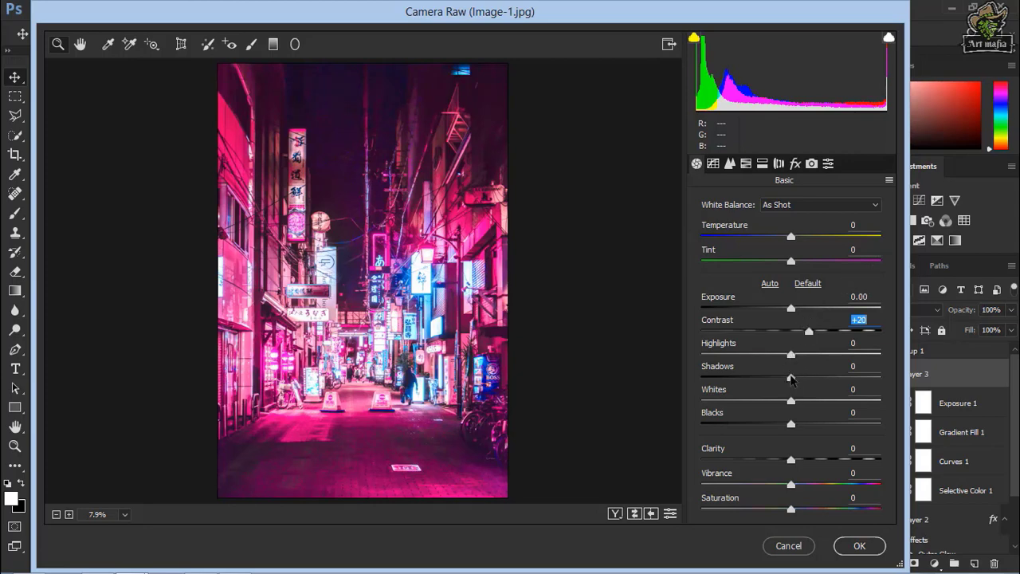
mouse_move(790, 380)
left_mouse_down()
mouse_move(777, 383)
mouse_move(803, 384)
left_mouse_up()
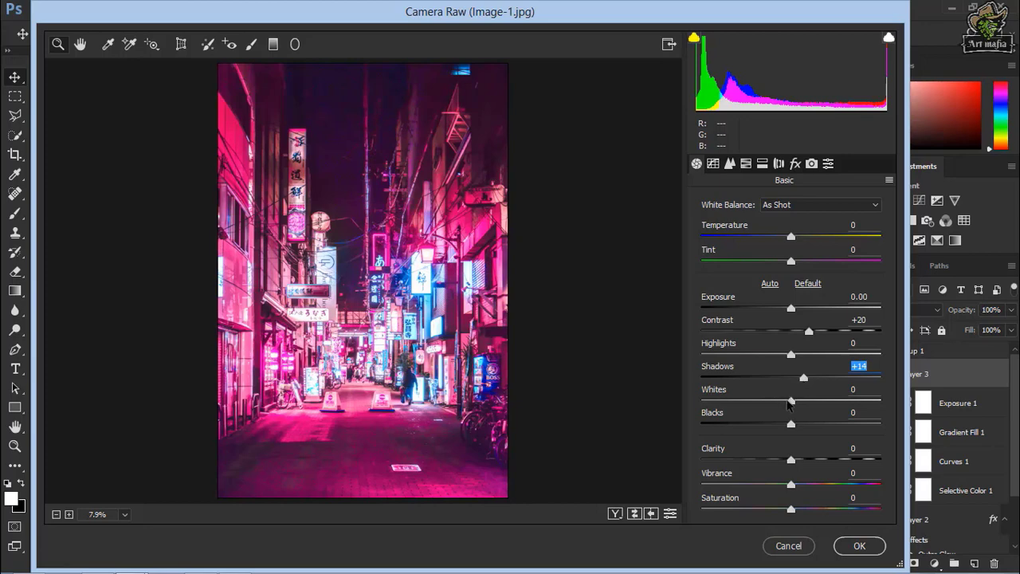
- Set Whites +20, Clarity +36 and Vibrance +30, and apply the filter
left_click(789, 402)
mouse_move(789, 403)
left_mouse_down()
mouse_move(821, 405)
mouse_move(811, 409)
left_mouse_up()
left_click(790, 461)
mouse_move(791, 462)
left_mouse_down()
mouse_move(835, 462)
mouse_move(760, 466)
mouse_move(822, 466)
left_mouse_up()
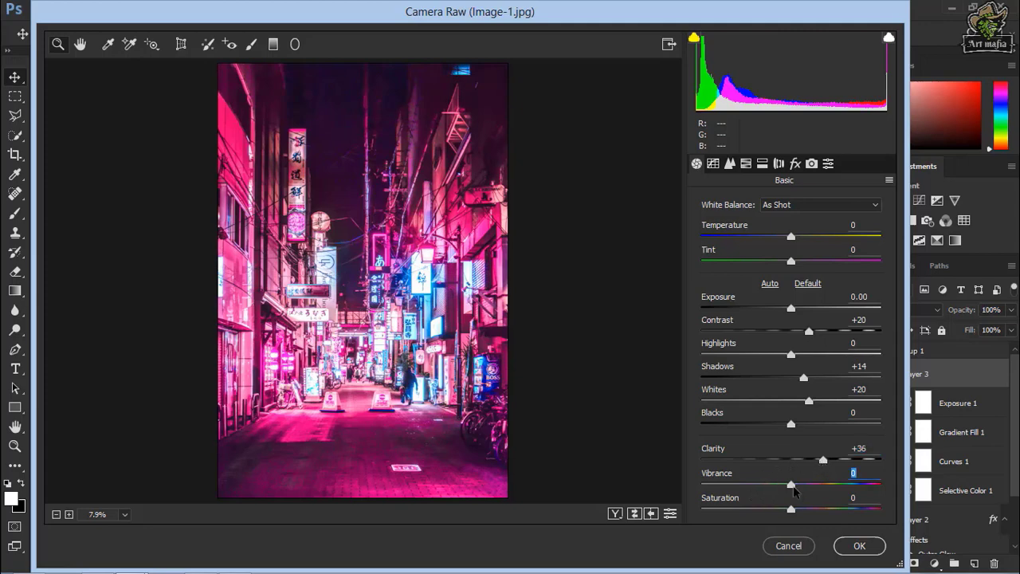
mouse_move(814, 487)
left_mouse_down()
mouse_move(856, 489)
mouse_move(819, 491)
left_mouse_up()
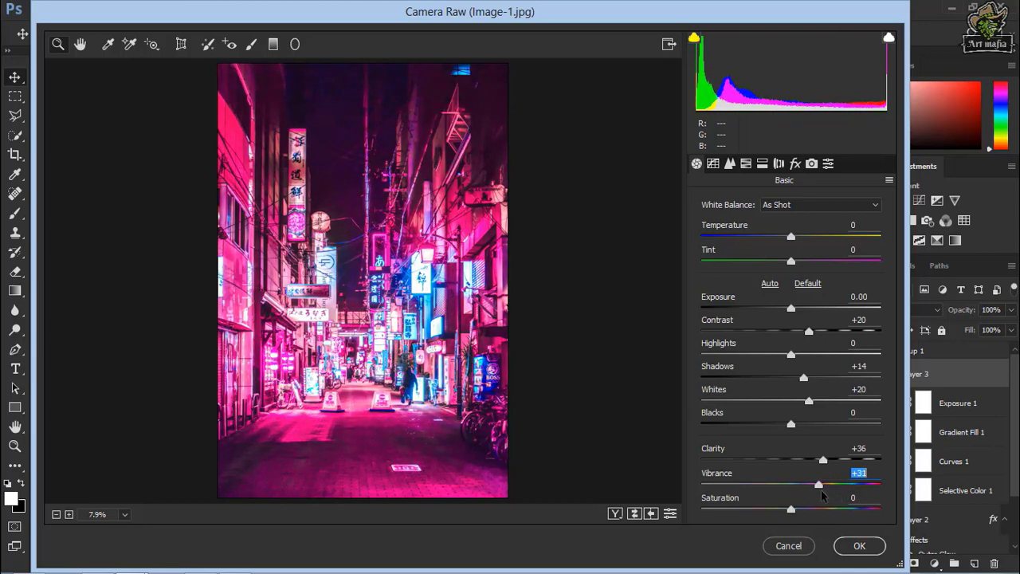
key("Down")
left_click(879, 547)
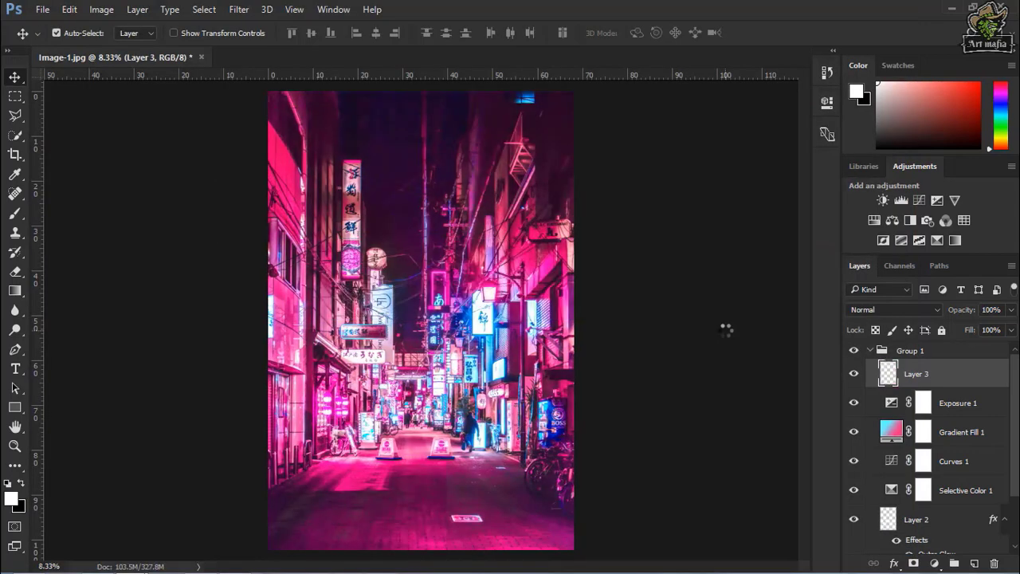
left_click(854, 374)
left_click(852, 377)
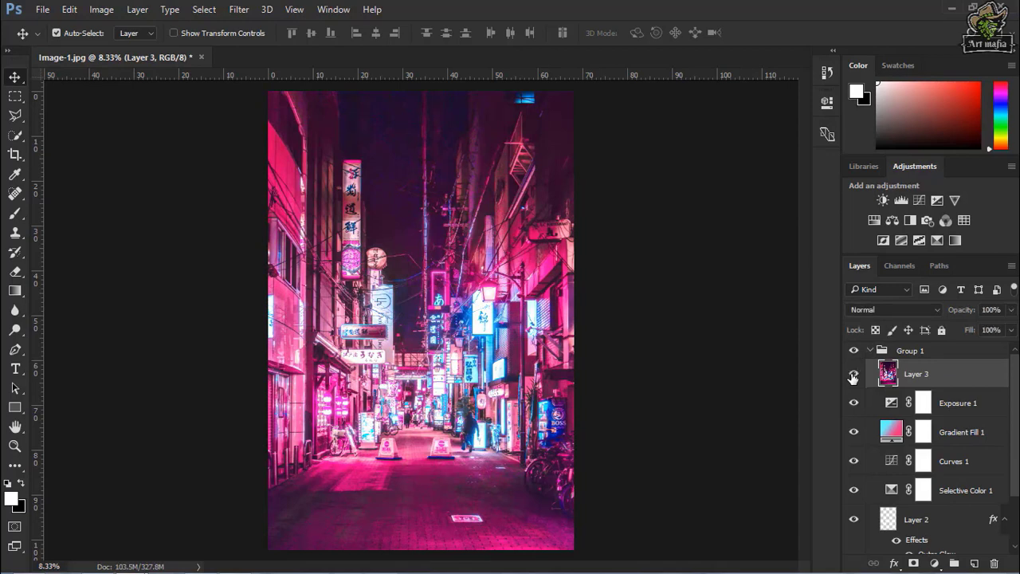
left_click(854, 376)
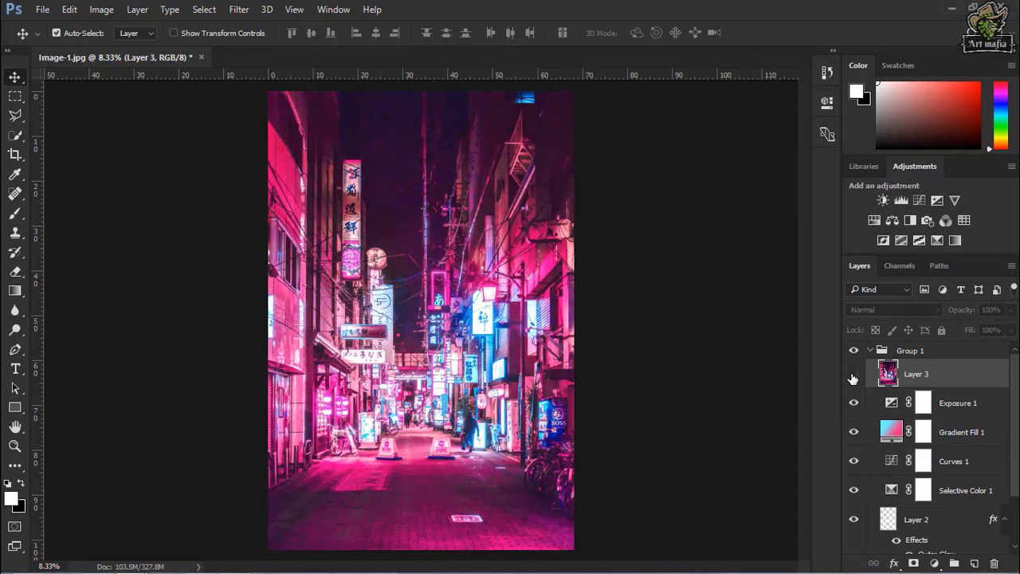
left_click(854, 375)
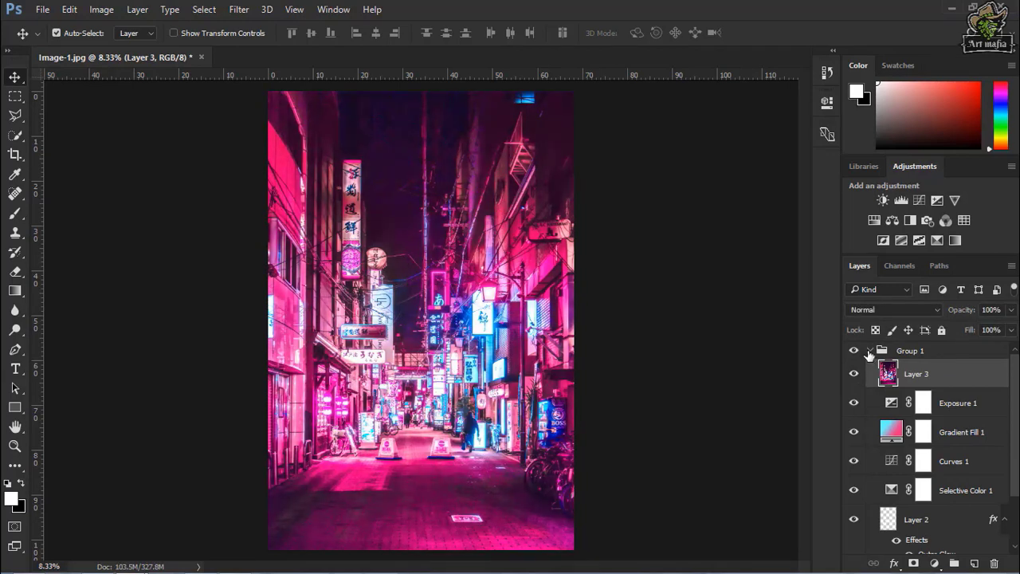
left_click(869, 355)
left_click(870, 352)
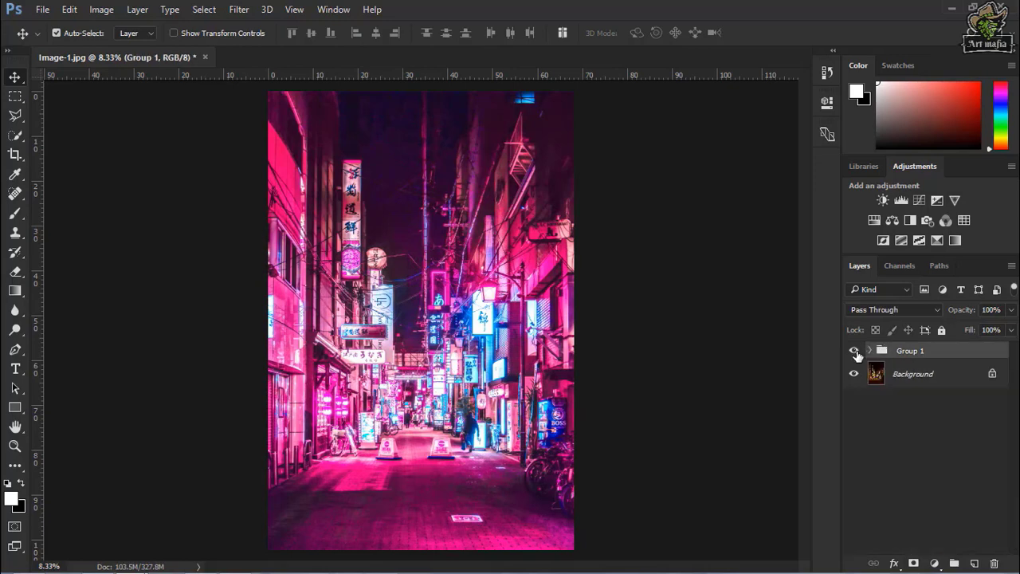
left_click(856, 353)
left_click(855, 352)
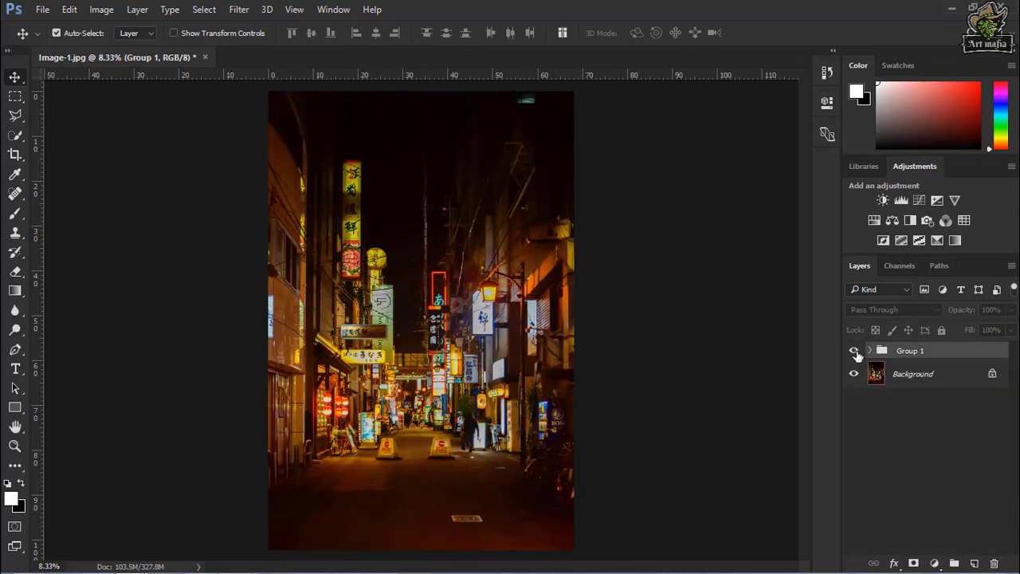
left_click(855, 352)
left_click(856, 353)
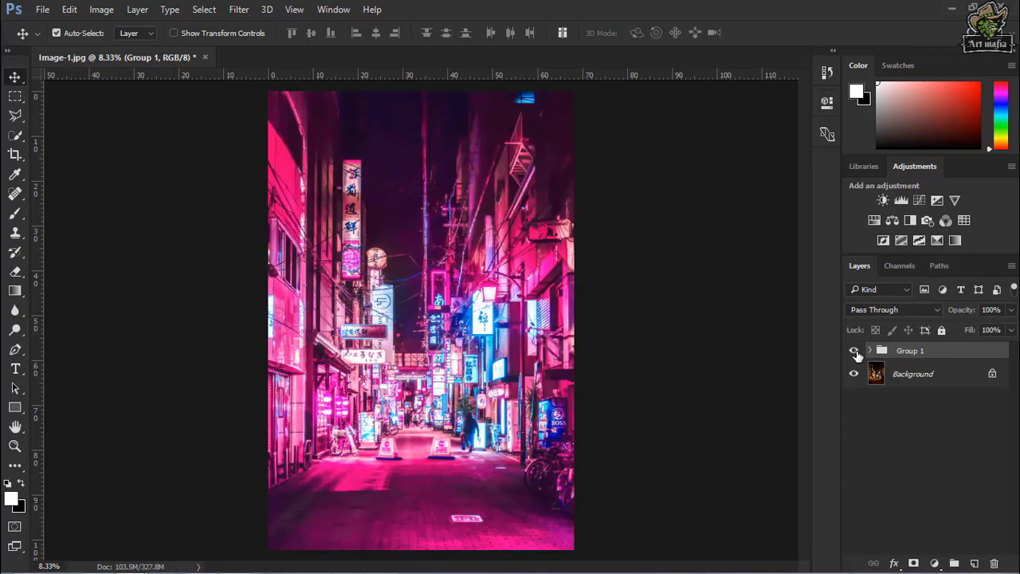